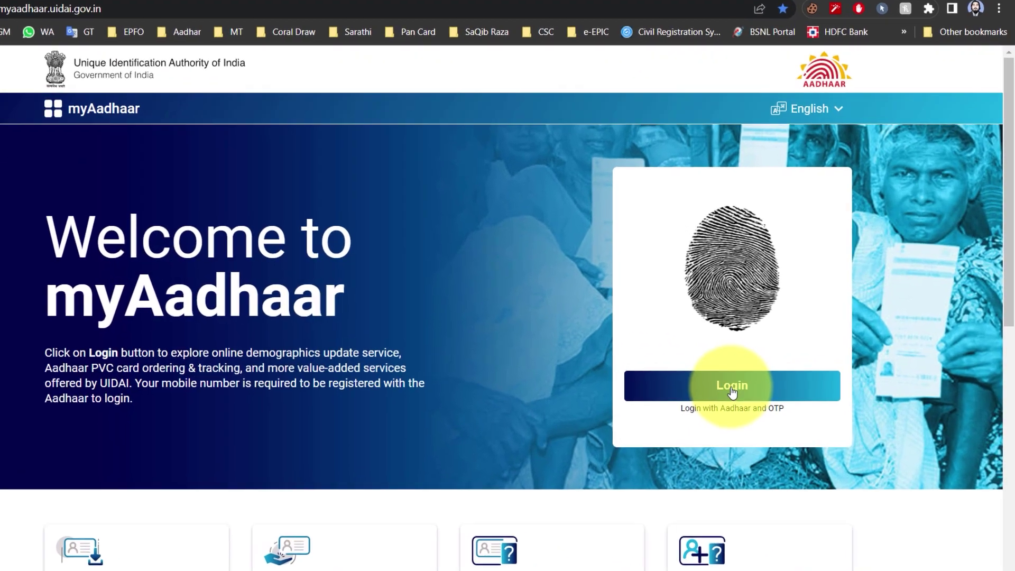
Step: Log in to myAadhaar with the Aadhaar number, captcha and pasted OTP to reach the Services page
click(759, 380)
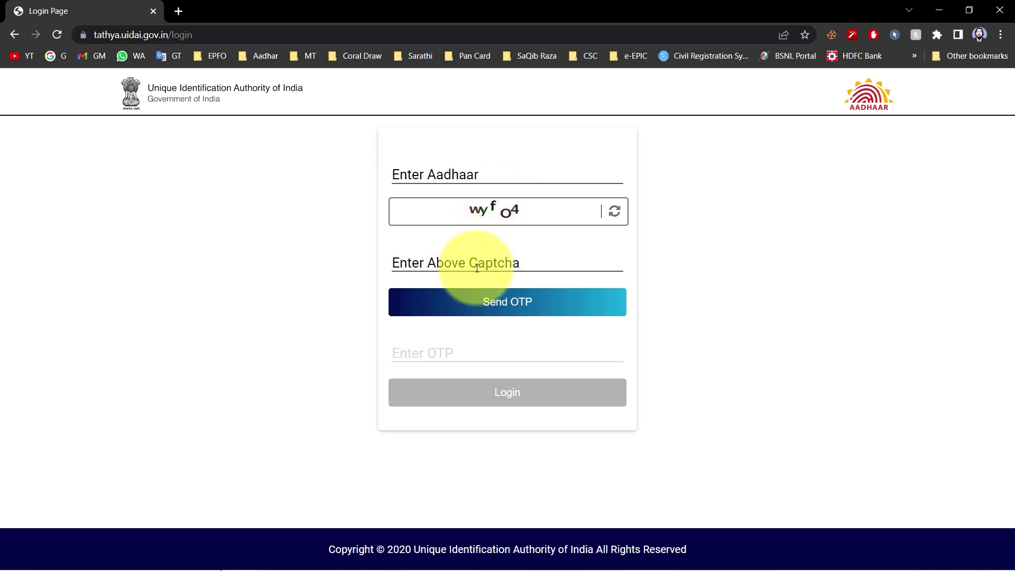
click(532, 313)
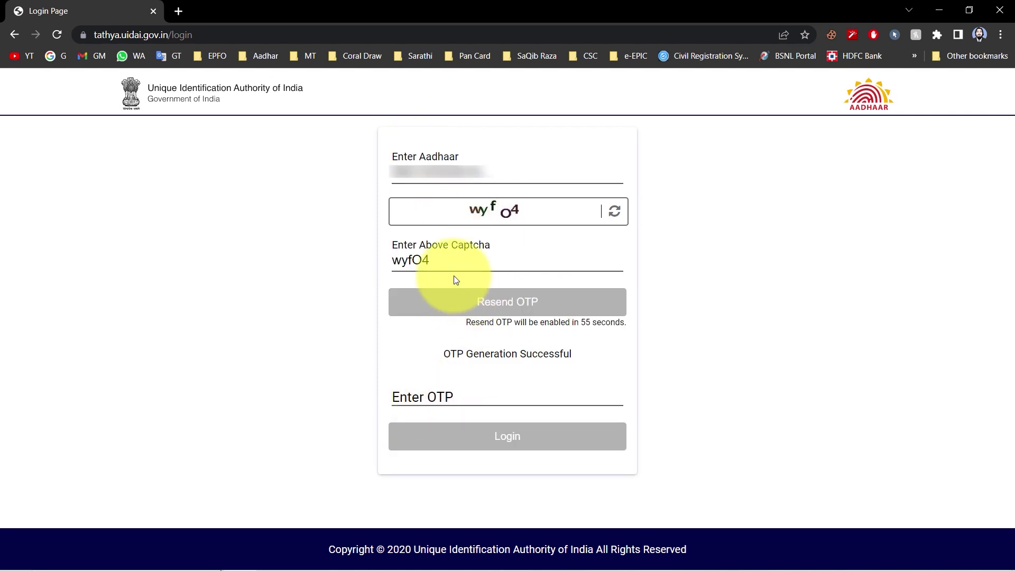
click(470, 392)
key(ctrl+v)
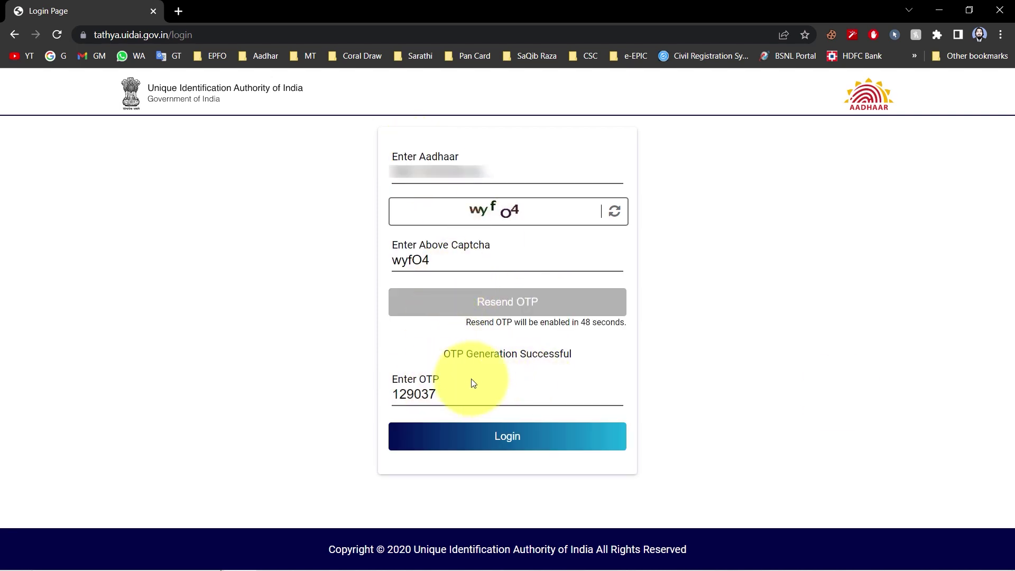
click(507, 437)
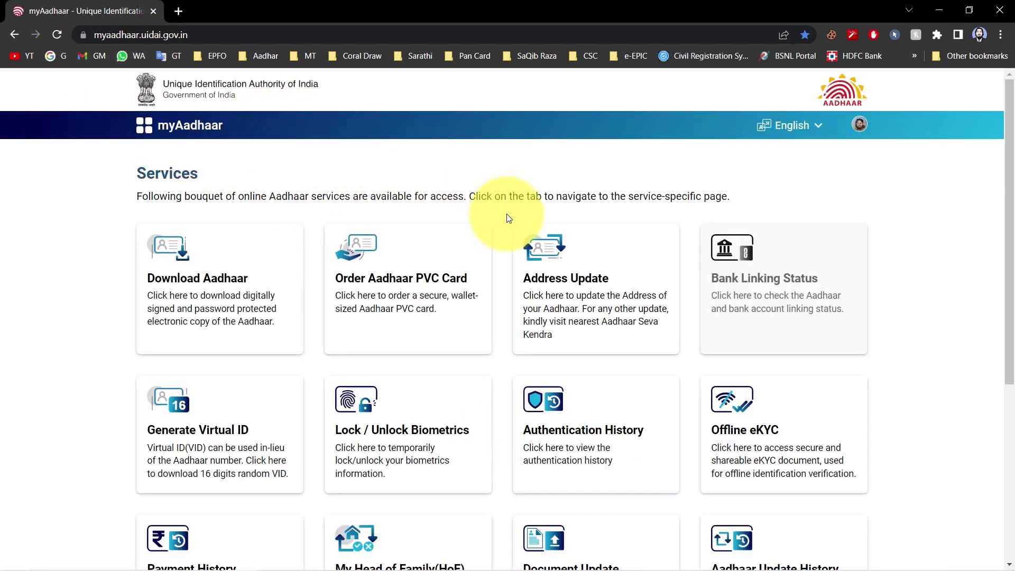
drag(135, 174, 241, 174)
click(896, 342)
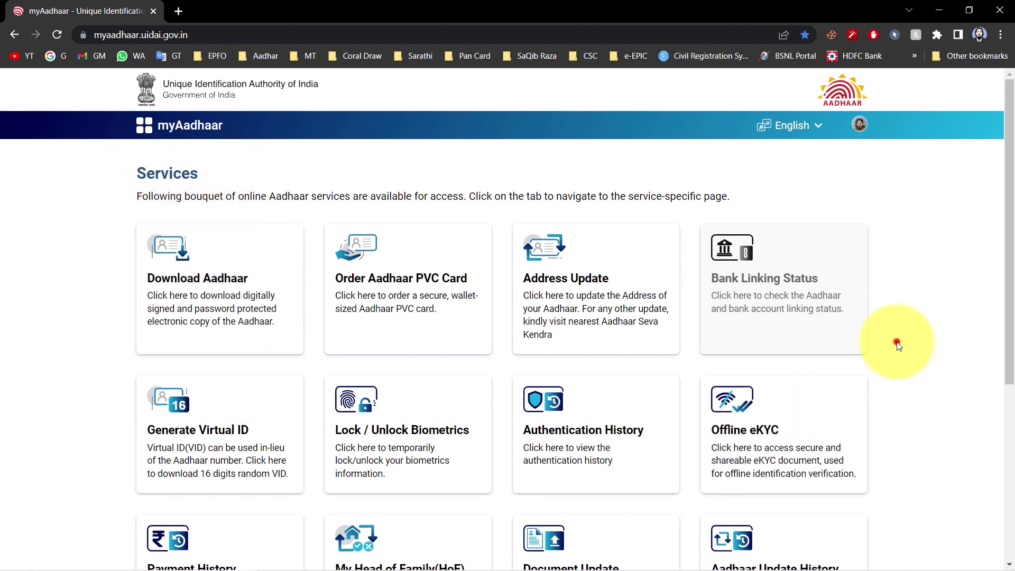
click(860, 129)
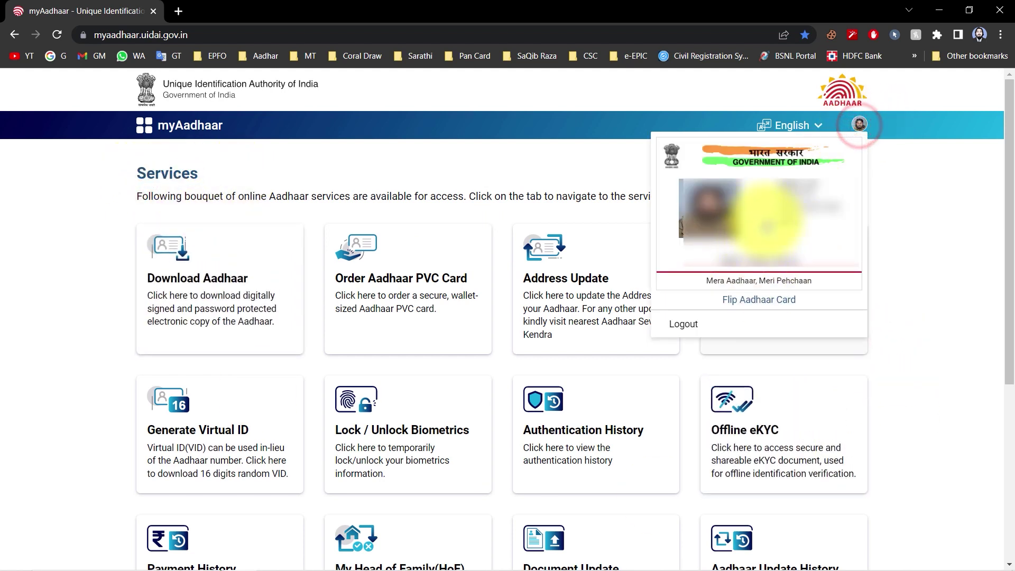
click(892, 207)
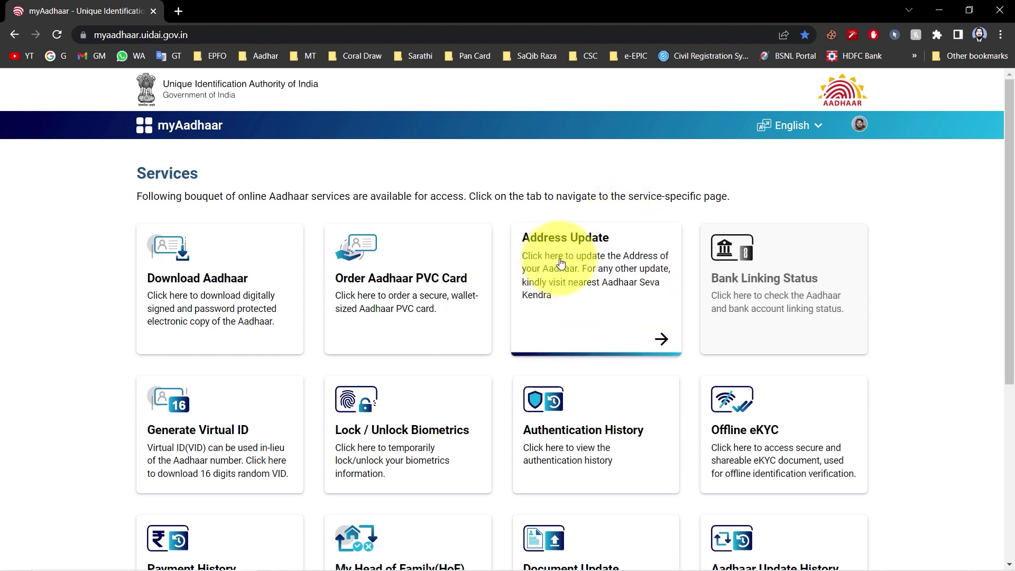
Step: Go from Address Update through Update Aadhaar Online to the field-selection page
click(593, 264)
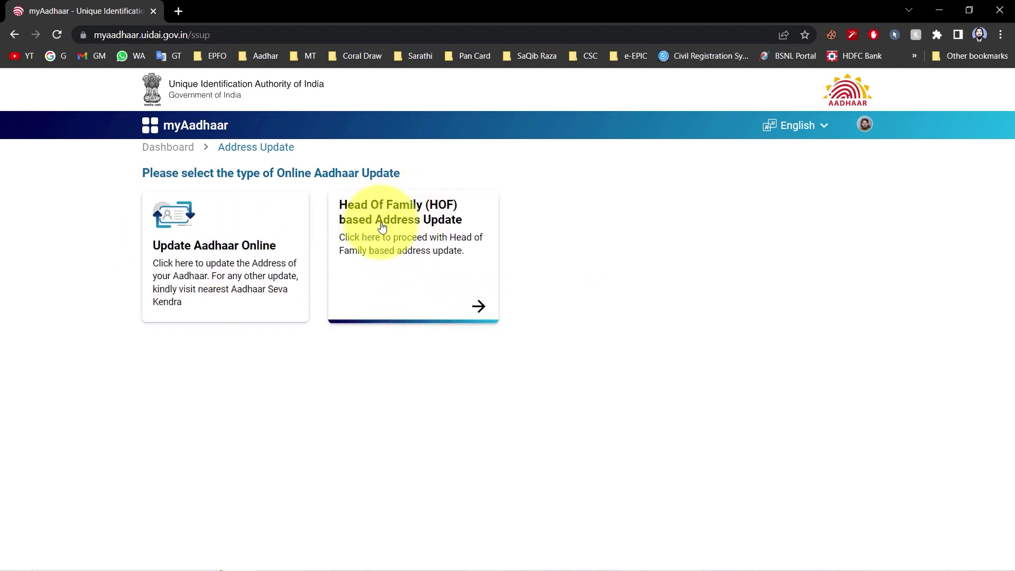
click(227, 257)
scroll(772, 386, down, 7)
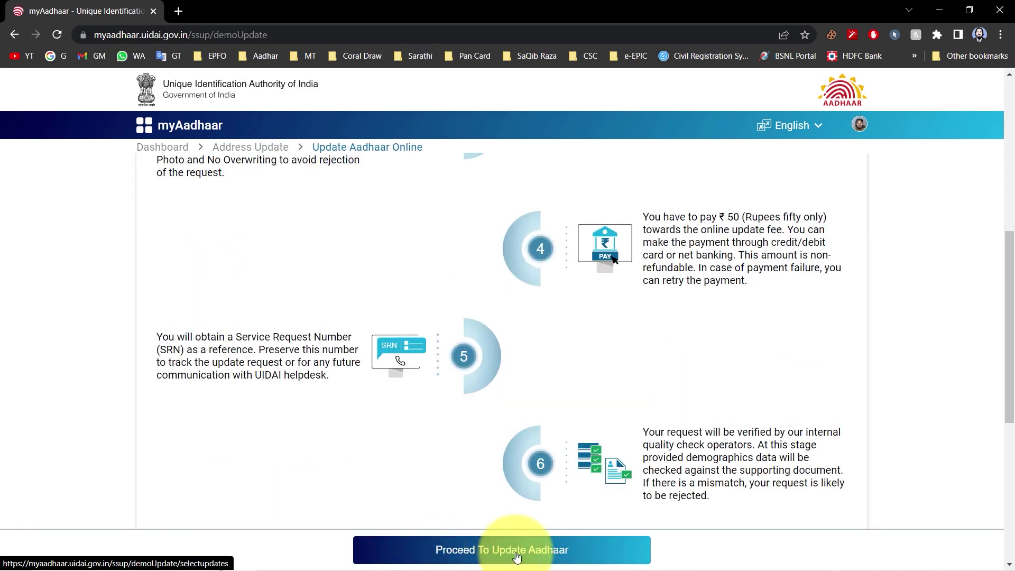
click(519, 553)
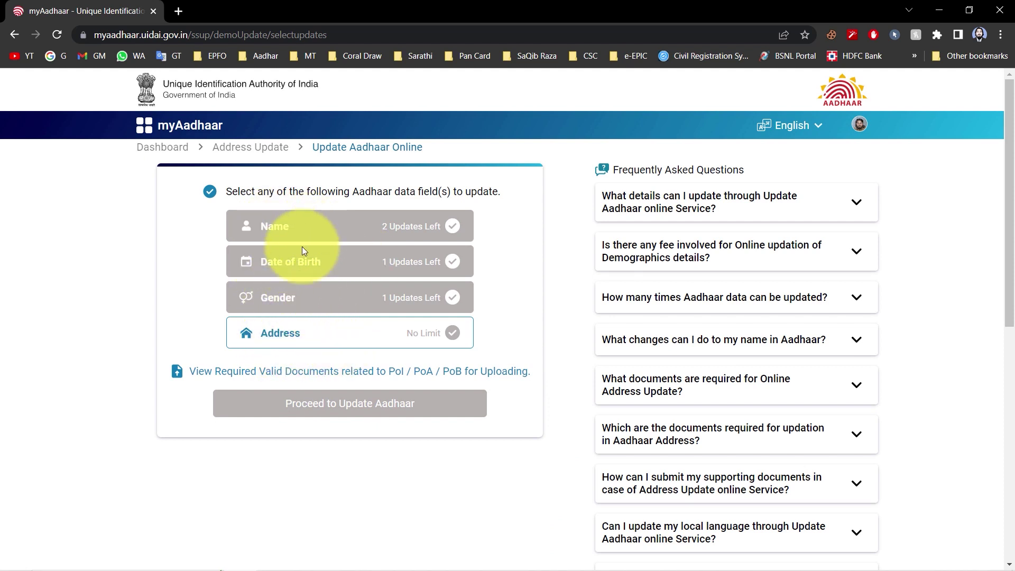
Step: Try selecting Name, find it unavailable, and select Address instead
click(256, 232)
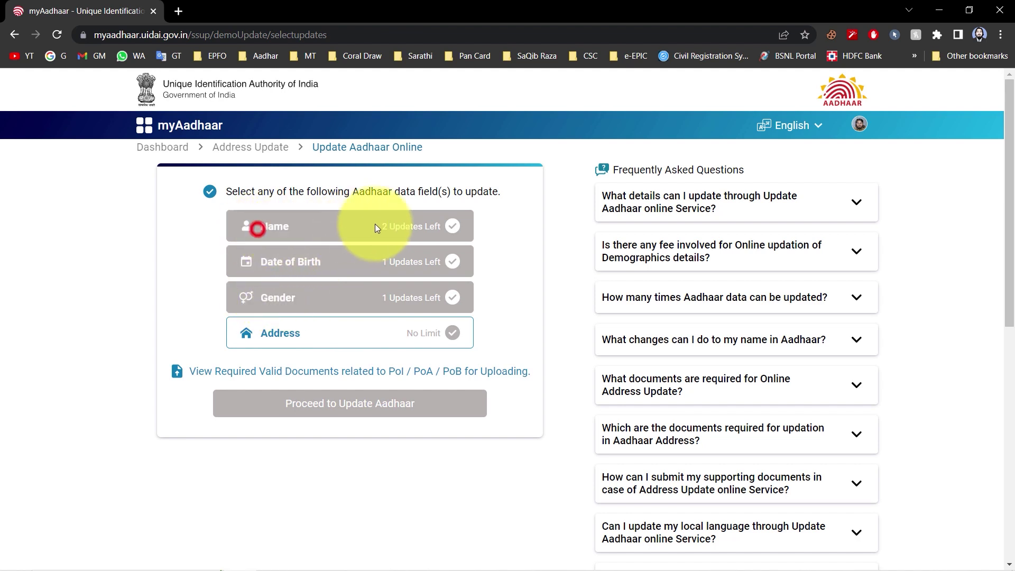
click(399, 223)
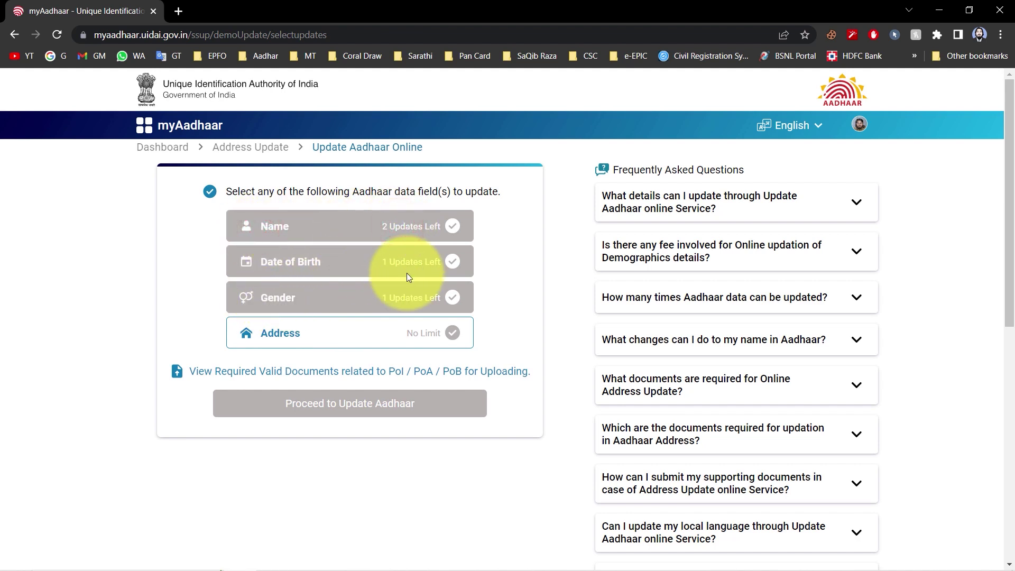
click(306, 337)
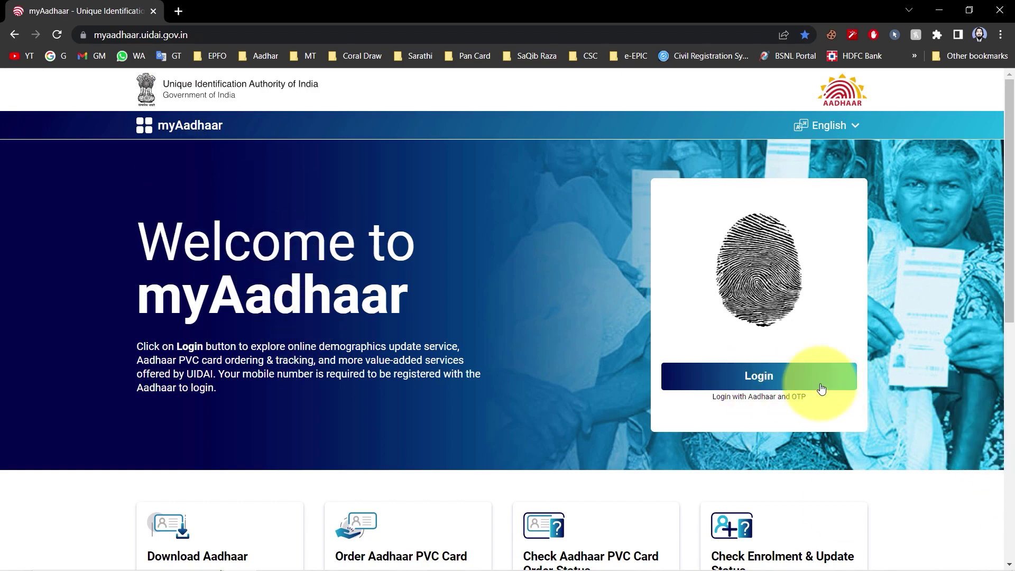
Step: Search permanent enrolment centres by Postal PIN code 249402 to list the Haridwar centres
scroll(585, 328, down, 6)
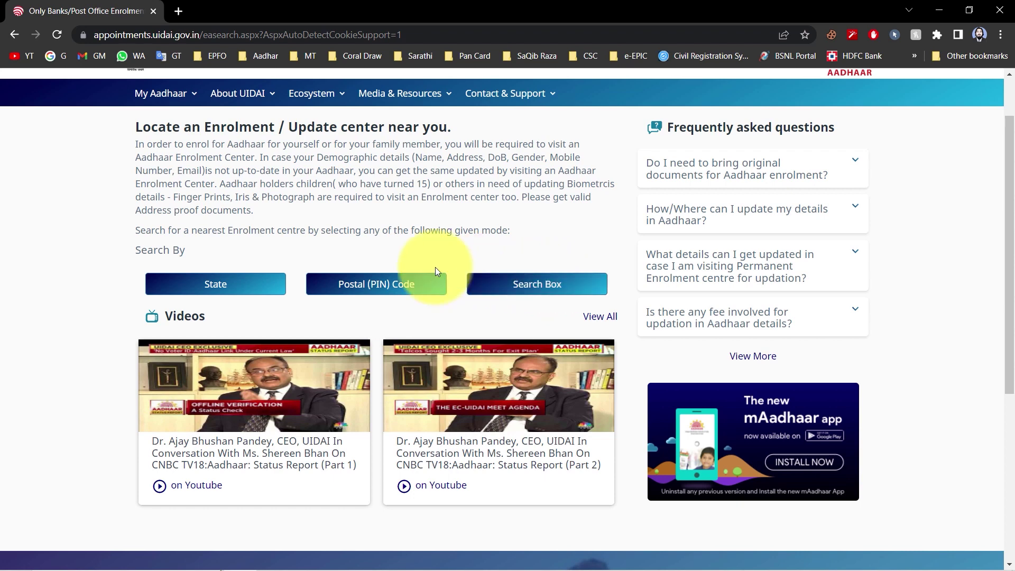
click(386, 290)
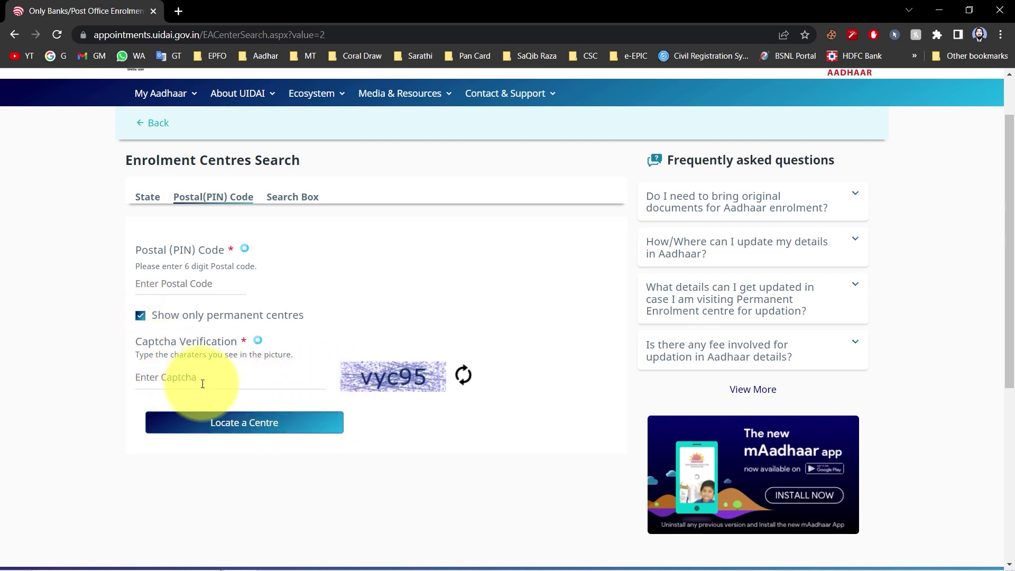
click(239, 423)
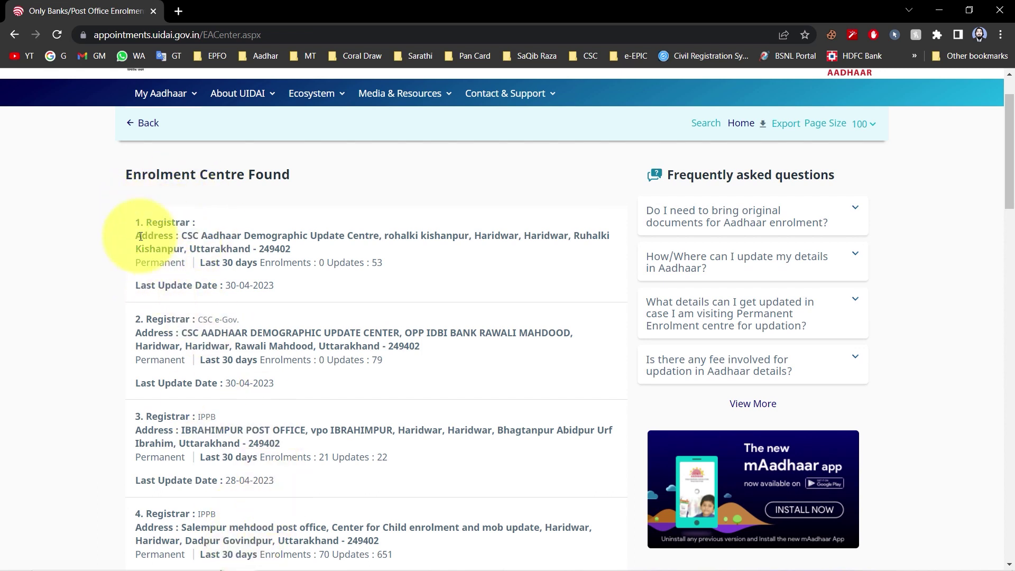
Step: Highlight the first Haridwar centre's address and Last Update Date, then scroll through the results
drag(153, 233, 355, 254)
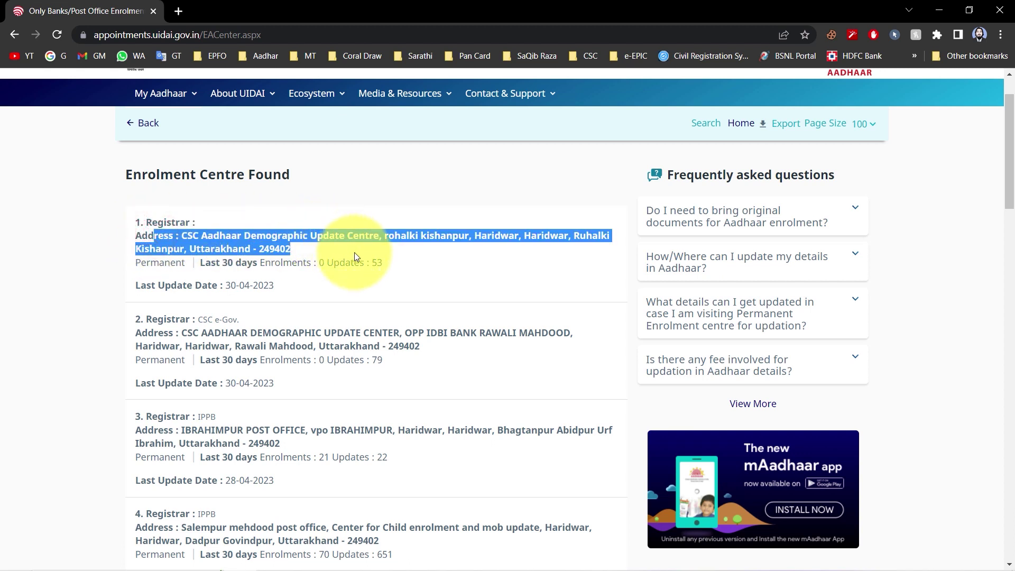
drag(136, 286, 290, 290)
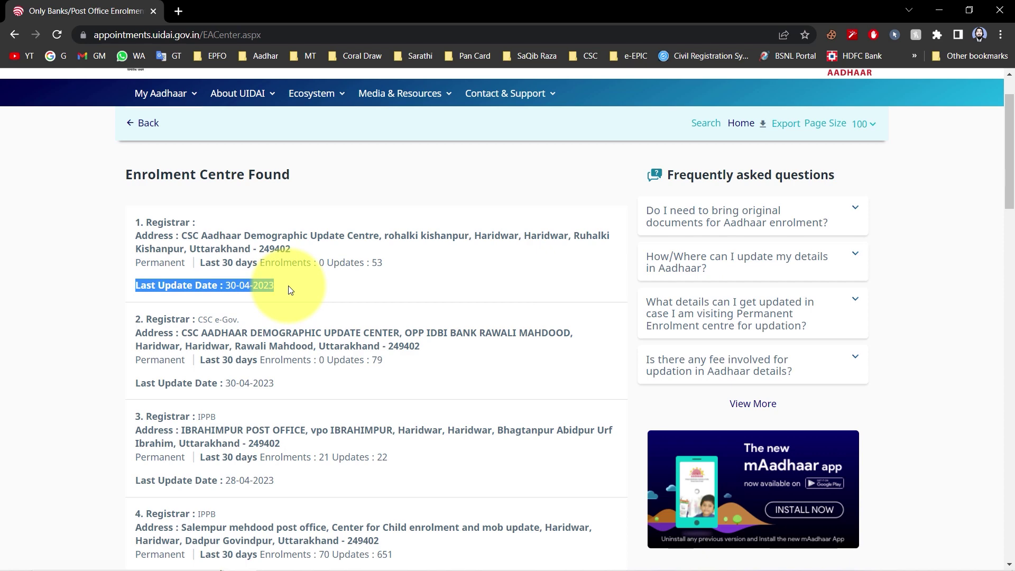
scroll(290, 290, down, 20)
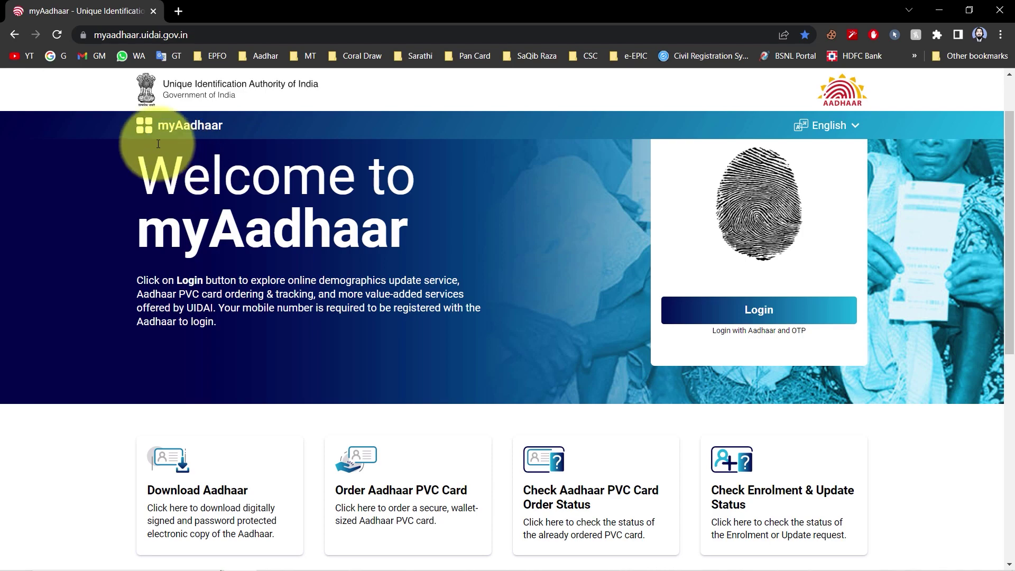
scroll(540, 326, down, 5)
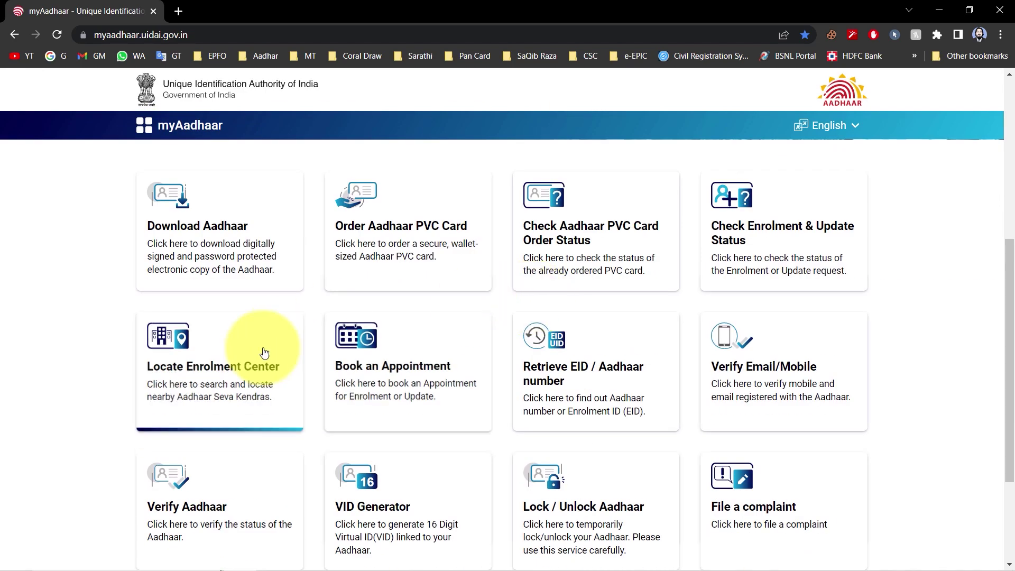
scroll(278, 344, down, 1)
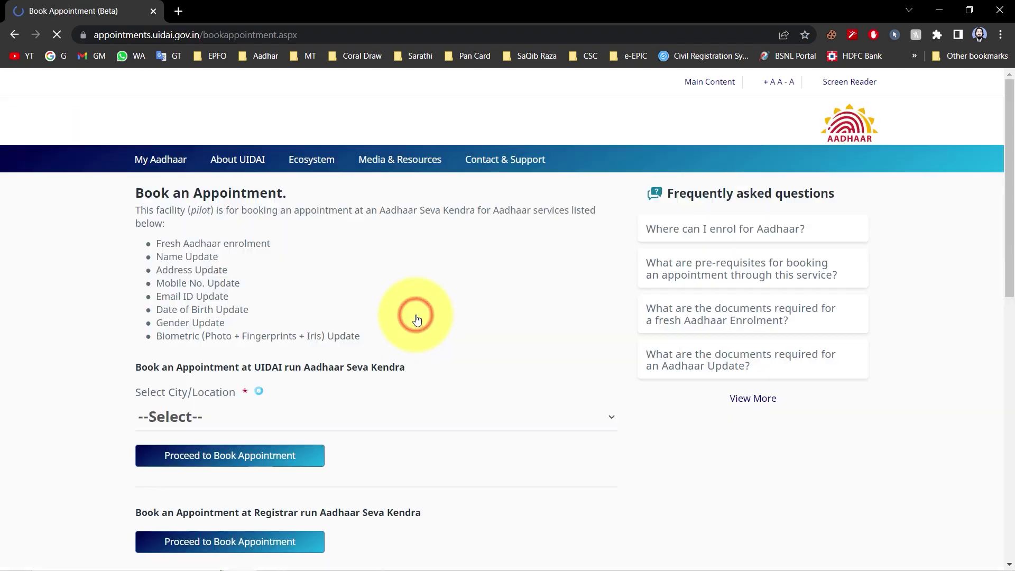
scroll(408, 317, down, 1)
drag(136, 178, 366, 261)
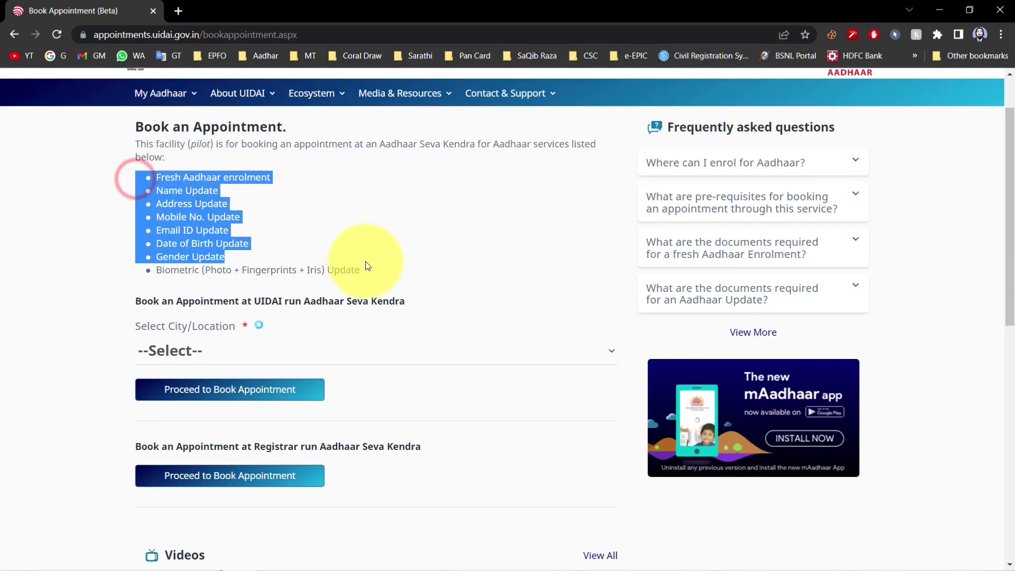
click(367, 263)
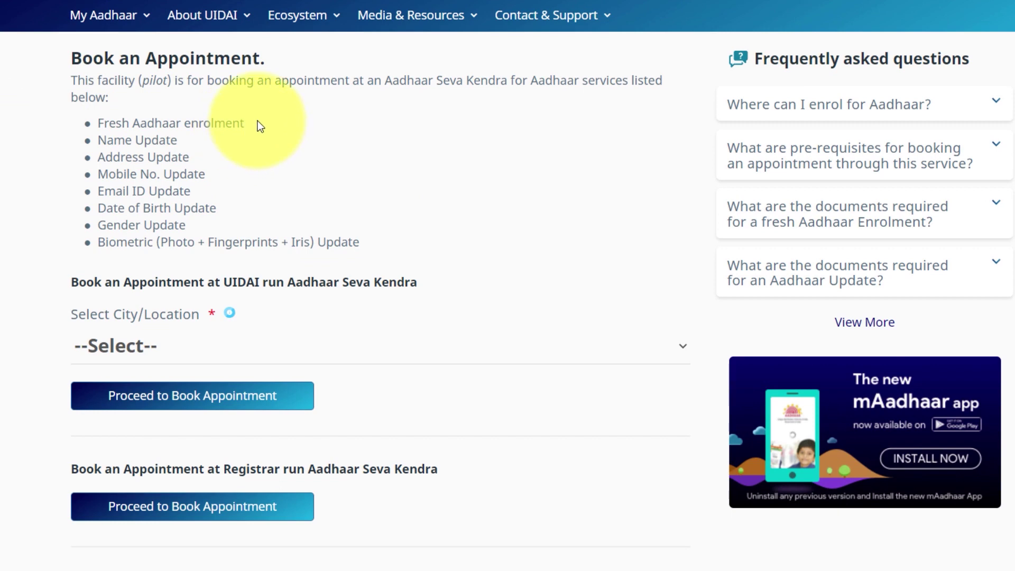
drag(114, 144, 169, 142)
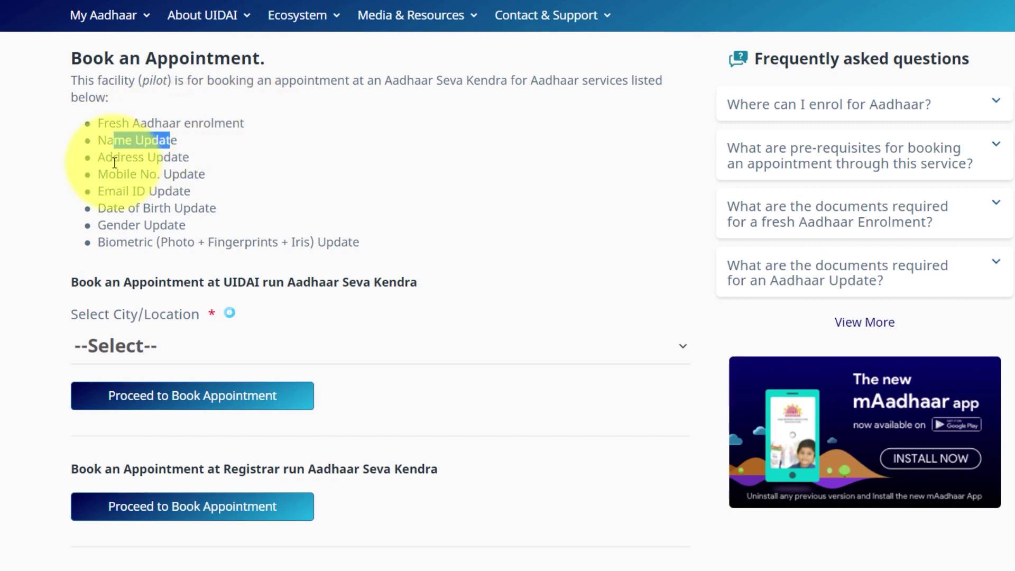
drag(117, 191, 180, 192)
drag(104, 207, 215, 208)
drag(113, 224, 198, 243)
click(193, 241)
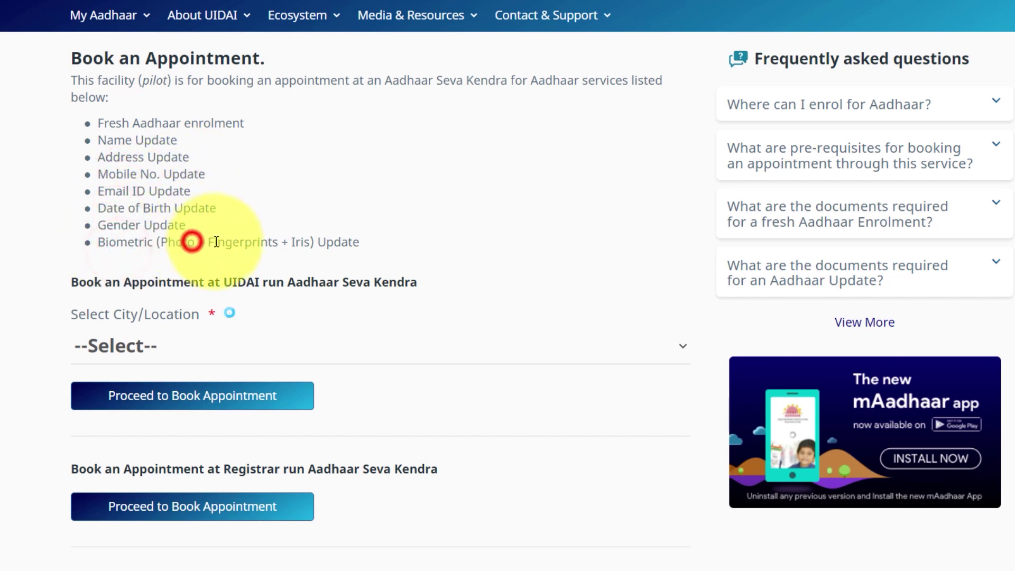
drag(372, 244, 66, 121)
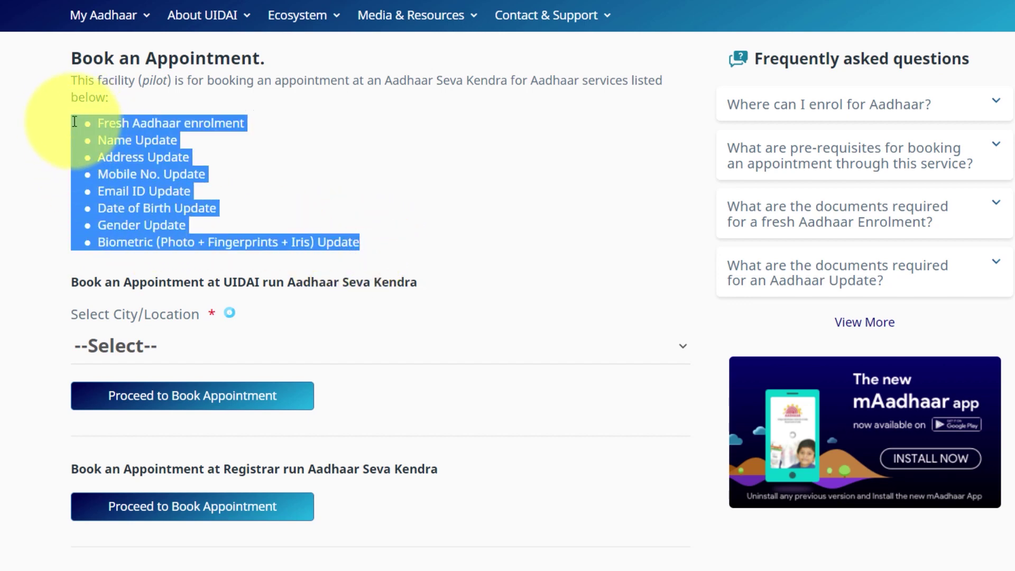
click(108, 139)
scroll(182, 252, down, 2)
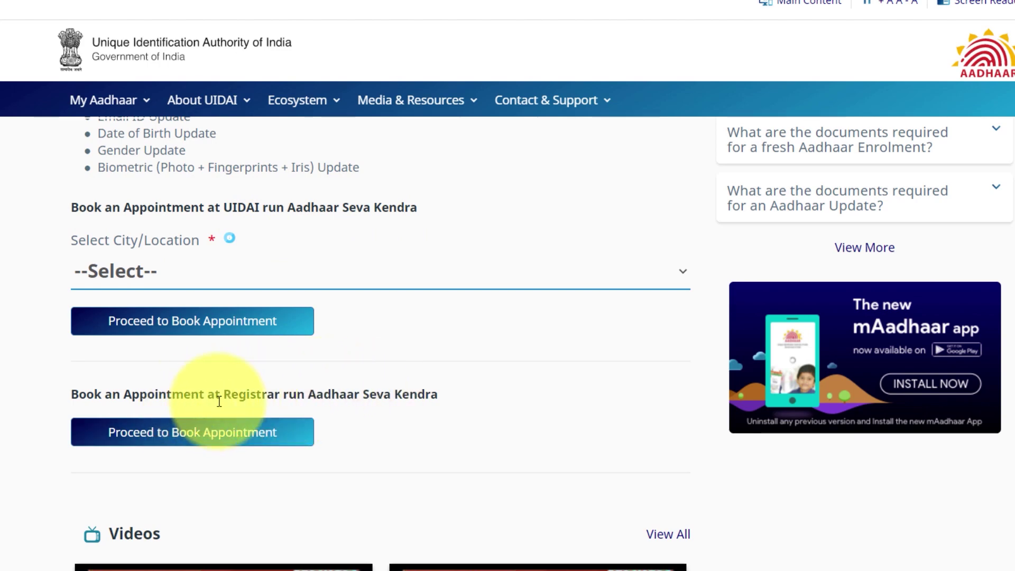
Step: Set the location to Agra - Sanjay Place and proceed to book at a Registrar-run Aadhaar Seva Kendra
click(346, 401)
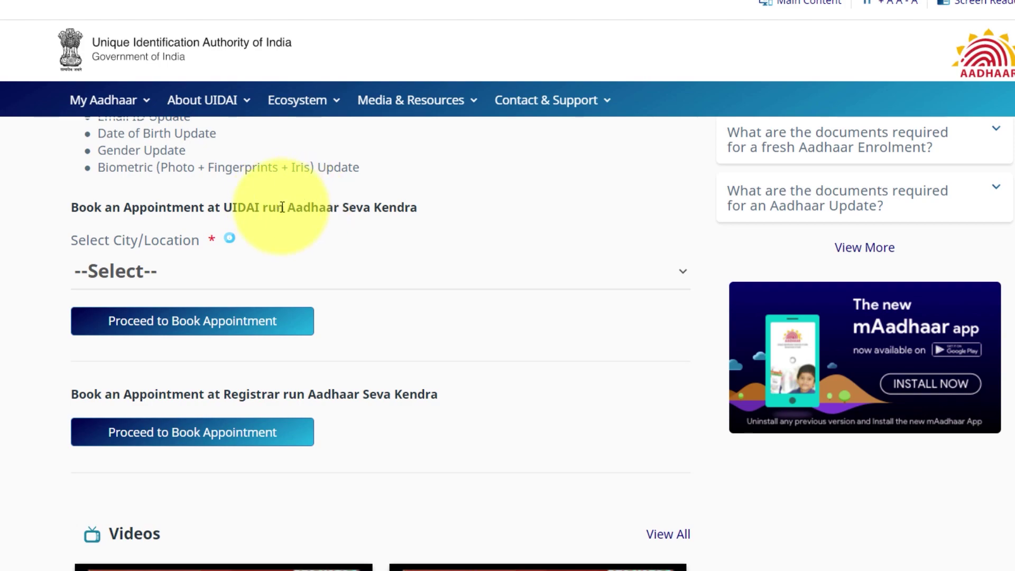
click(163, 272)
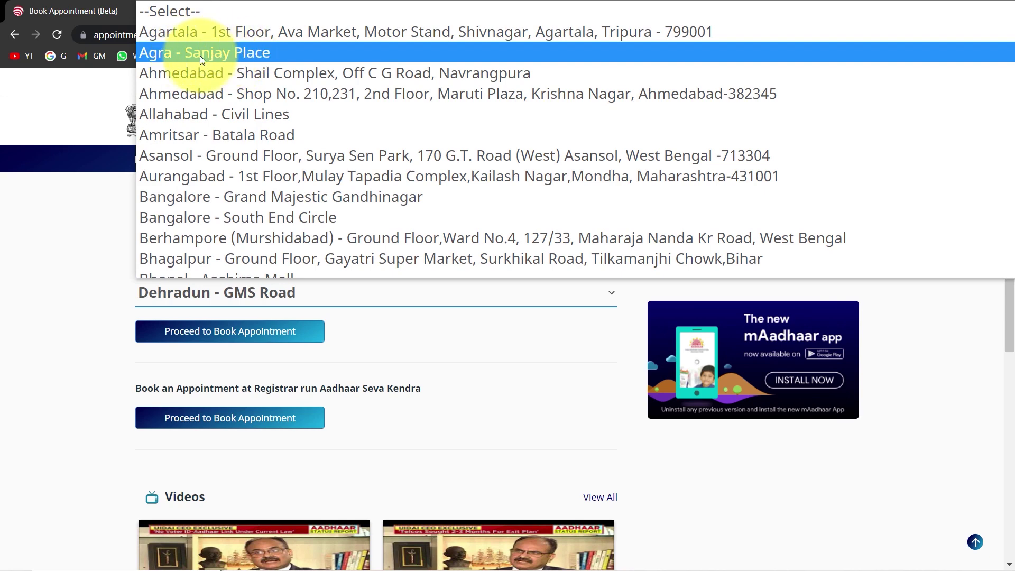
click(201, 54)
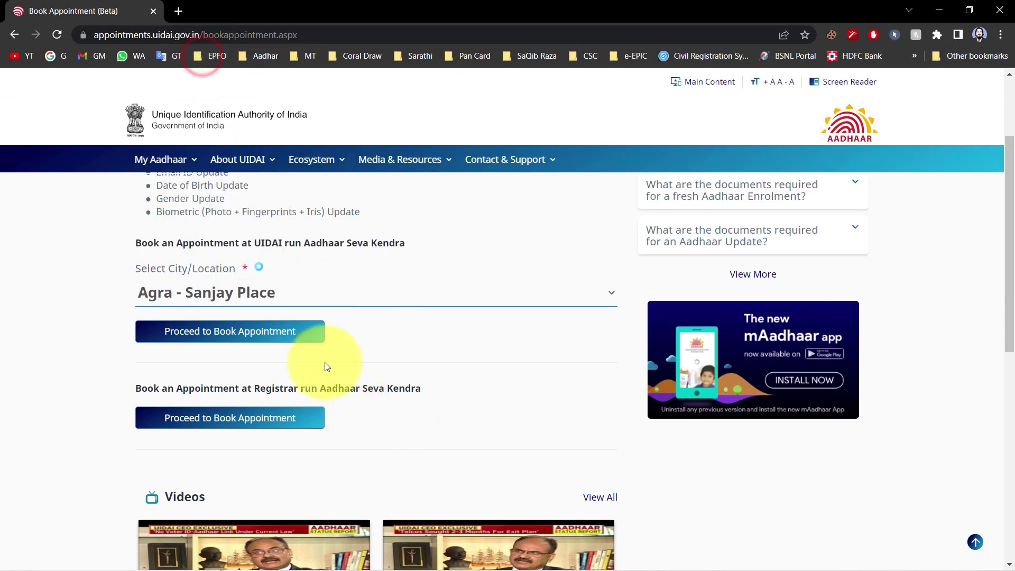
click(254, 292)
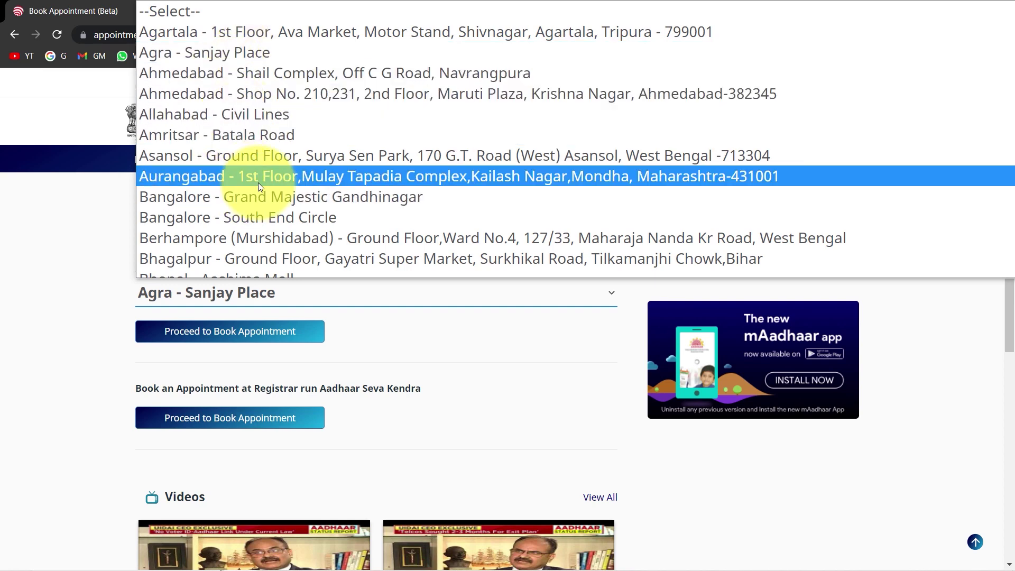
click(107, 303)
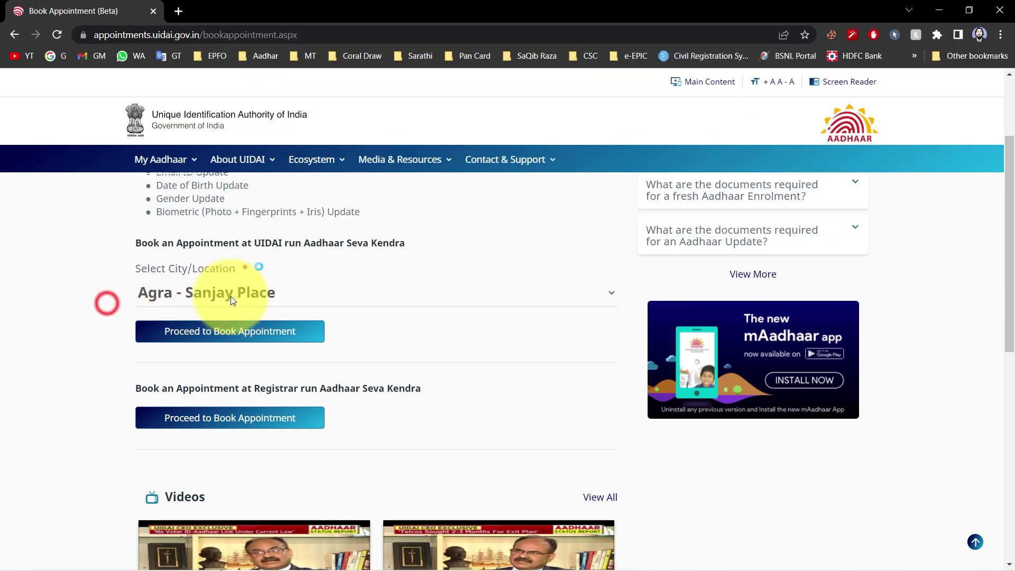
click(246, 422)
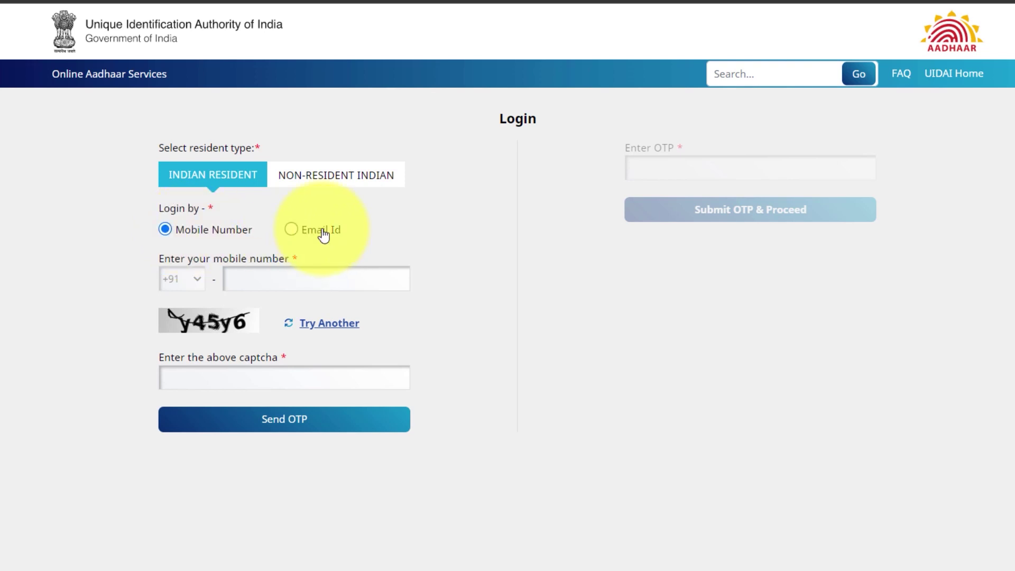
Step: Log in to the appointment portal with the mobile number and its OTP
click(186, 232)
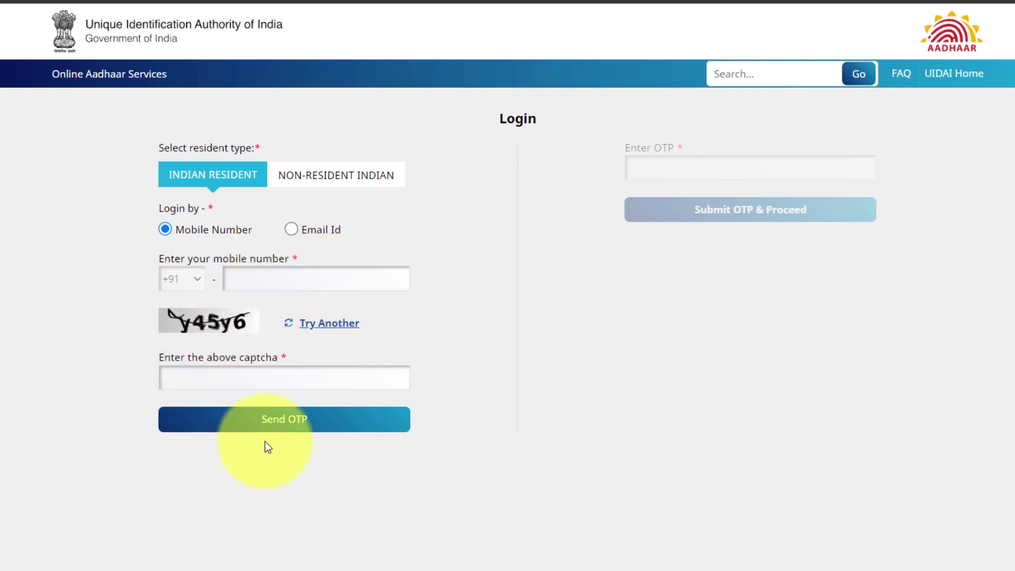
click(283, 281)
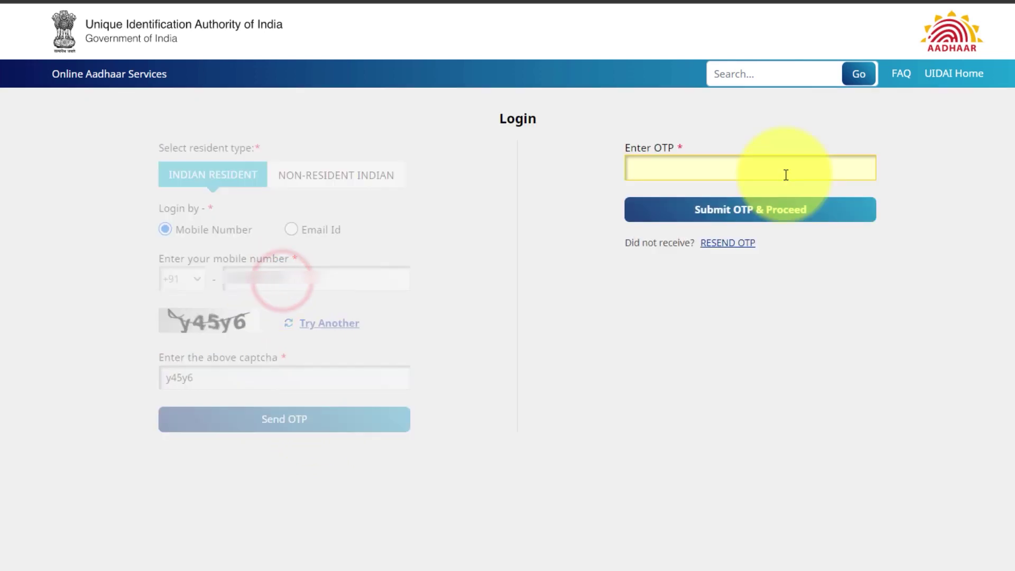
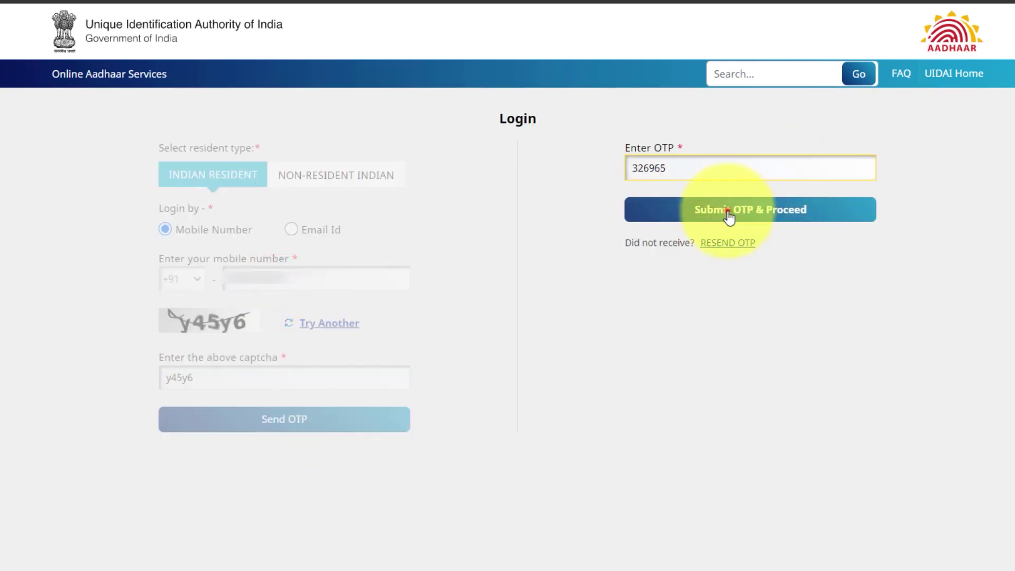
click(729, 212)
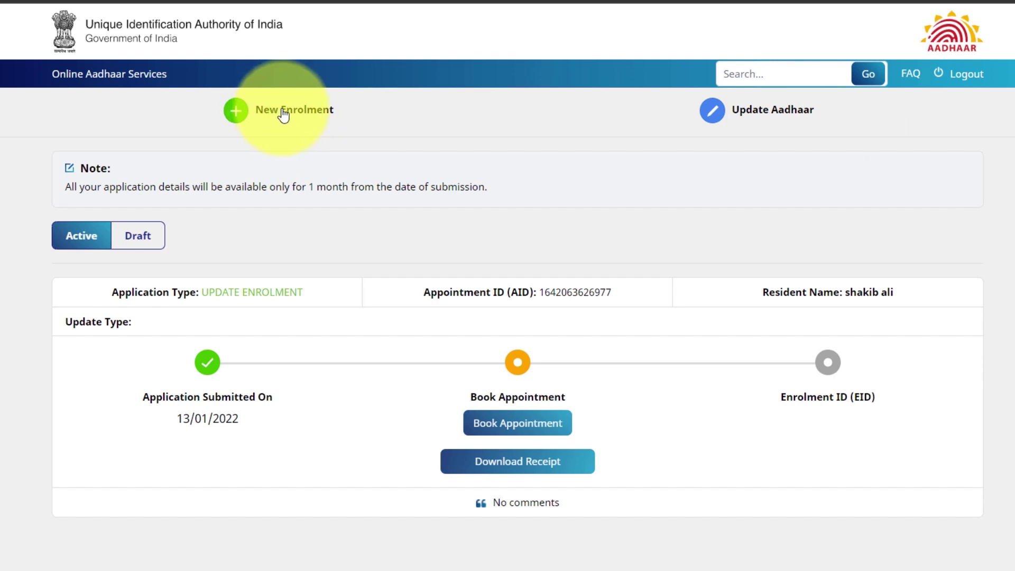
Step: Request a document-based update as an Indian Resident with Name ticked, reaching the Update Name form
click(773, 111)
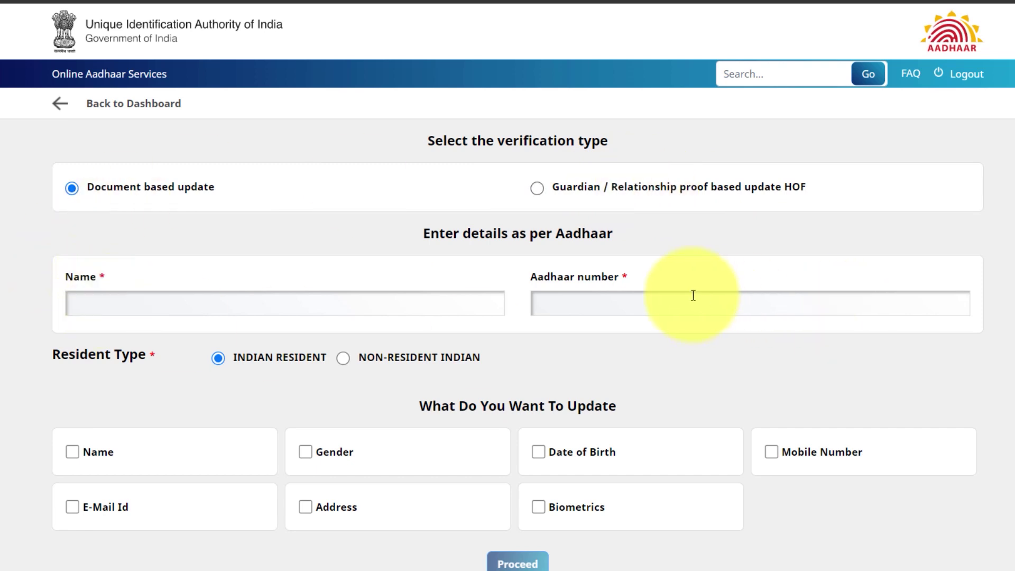
click(274, 354)
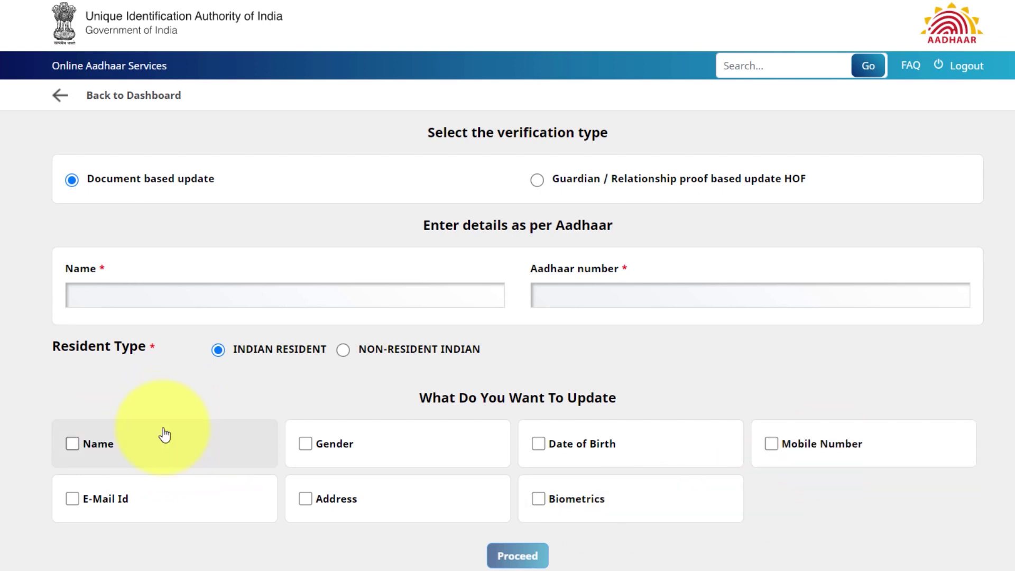
click(129, 448)
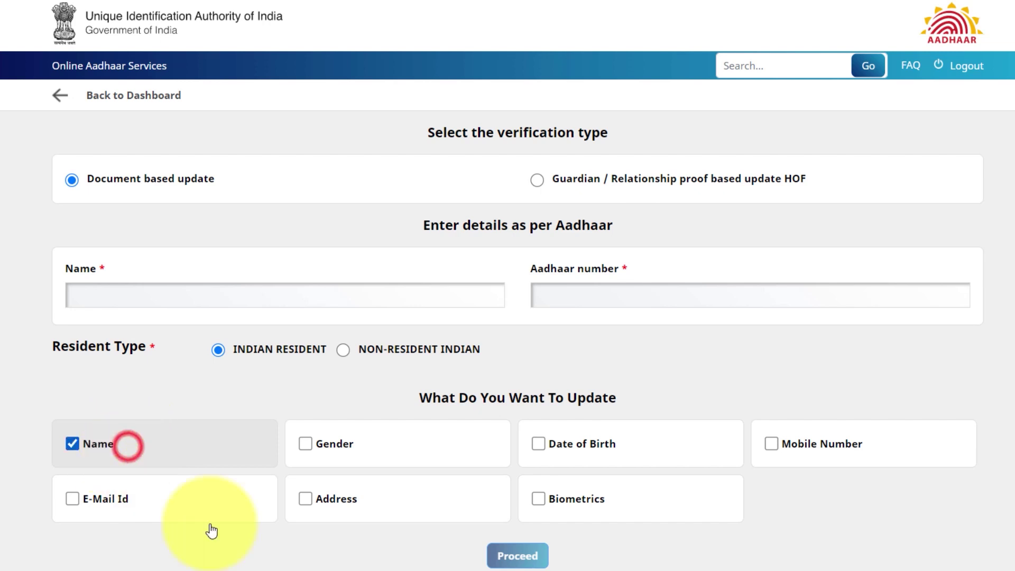
click(519, 557)
drag(56, 249, 159, 246)
click(136, 247)
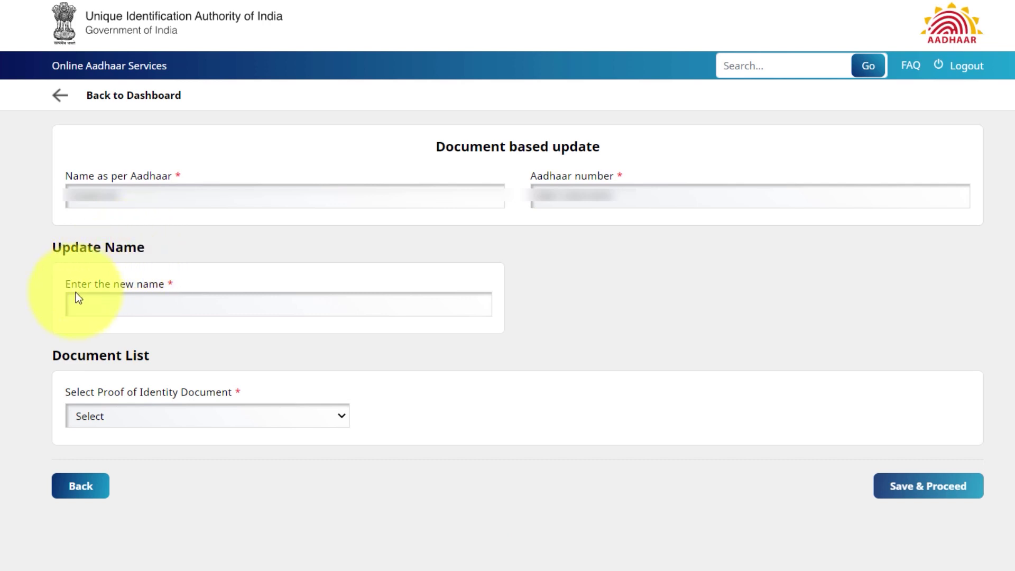
Step: Enter the new name, choose Passport as proof of identity, and Save & Proceed to get an Appointment ID
click(146, 304)
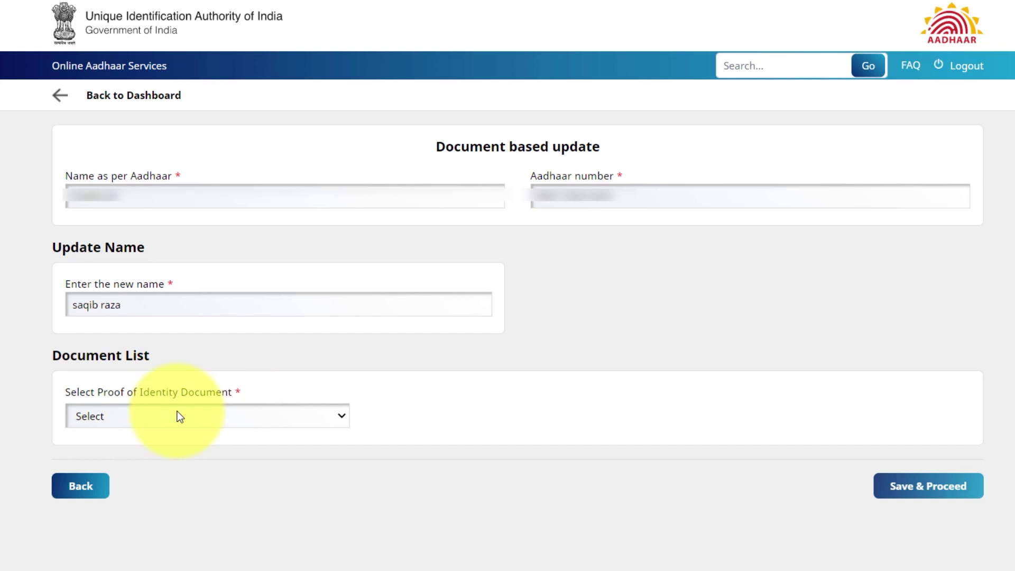
click(180, 416)
scroll(294, 209, down, 5)
scroll(295, 233, up, 2)
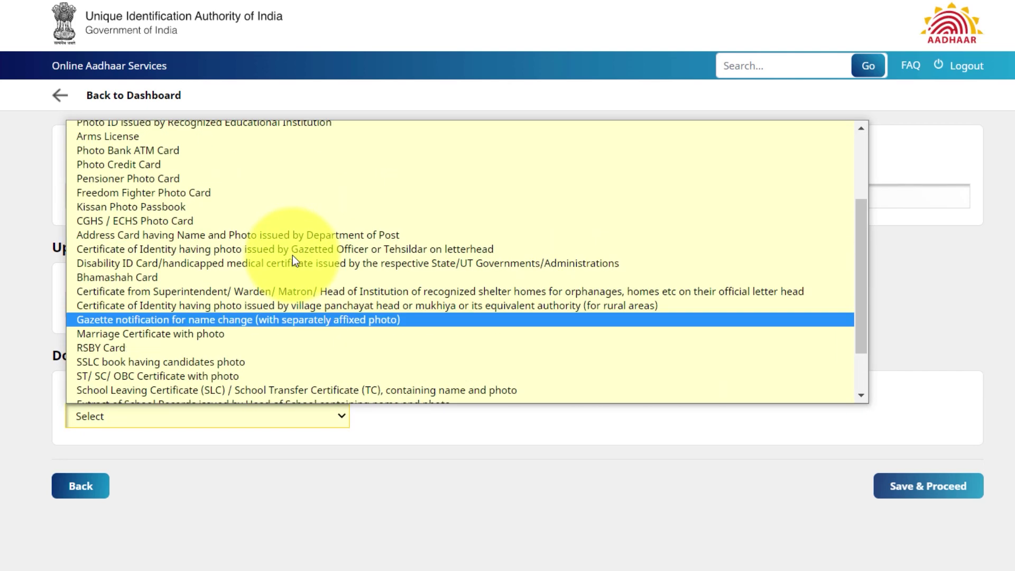
scroll(294, 260, up, 3)
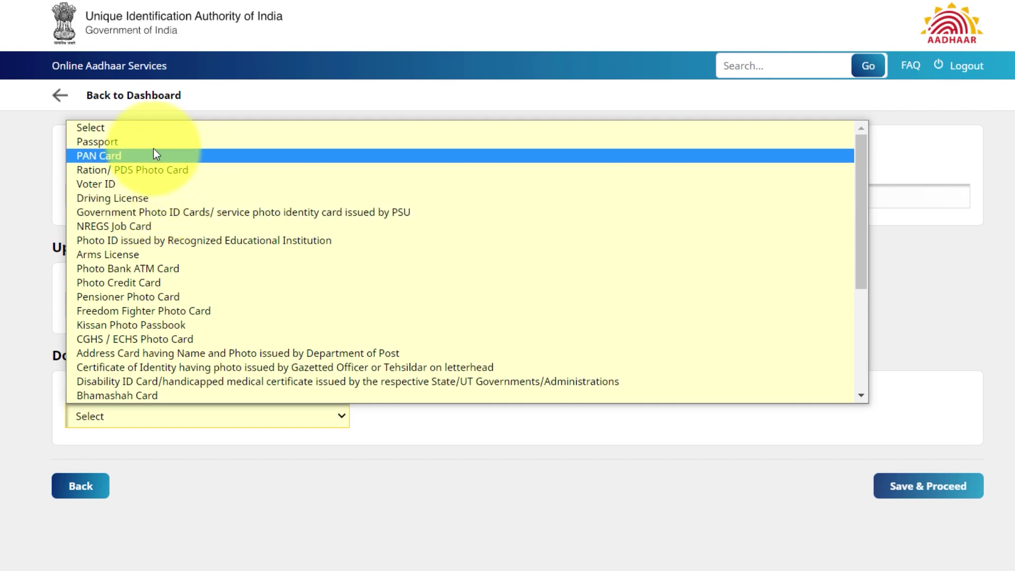
click(136, 147)
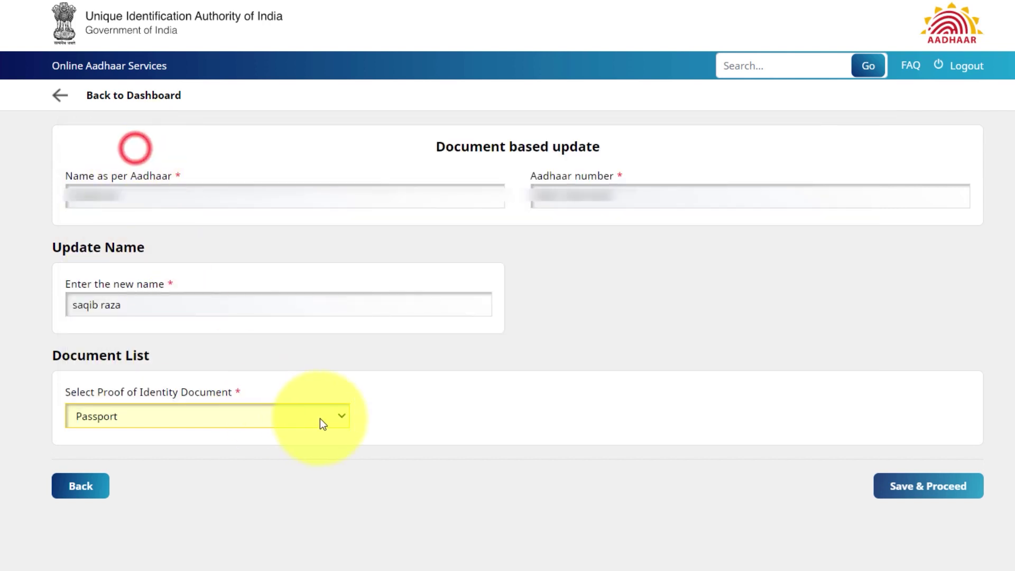
click(928, 489)
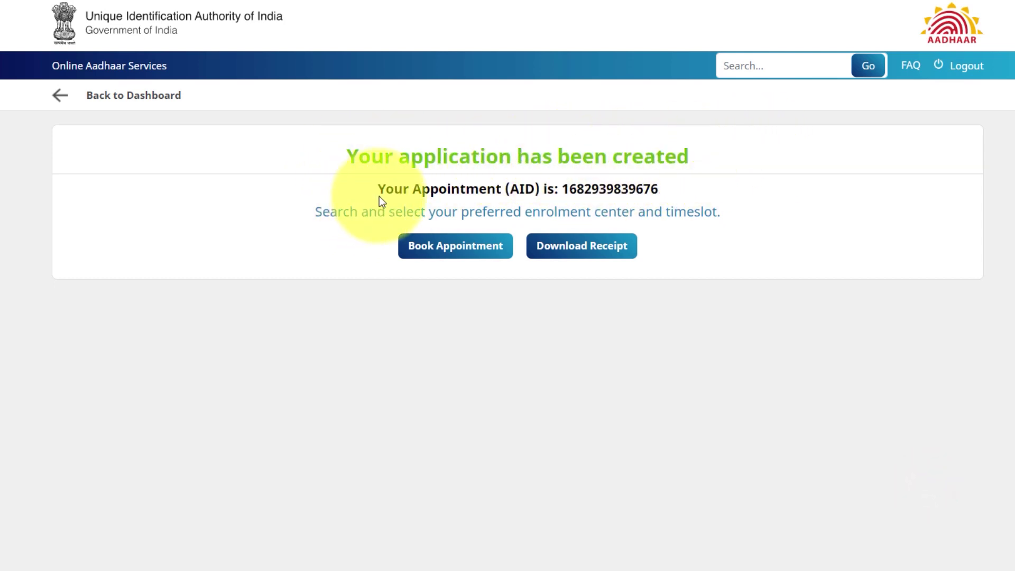
Step: Note the Appointment ID and move on to Book Appointment at an enrolment center
drag(652, 189, 571, 188)
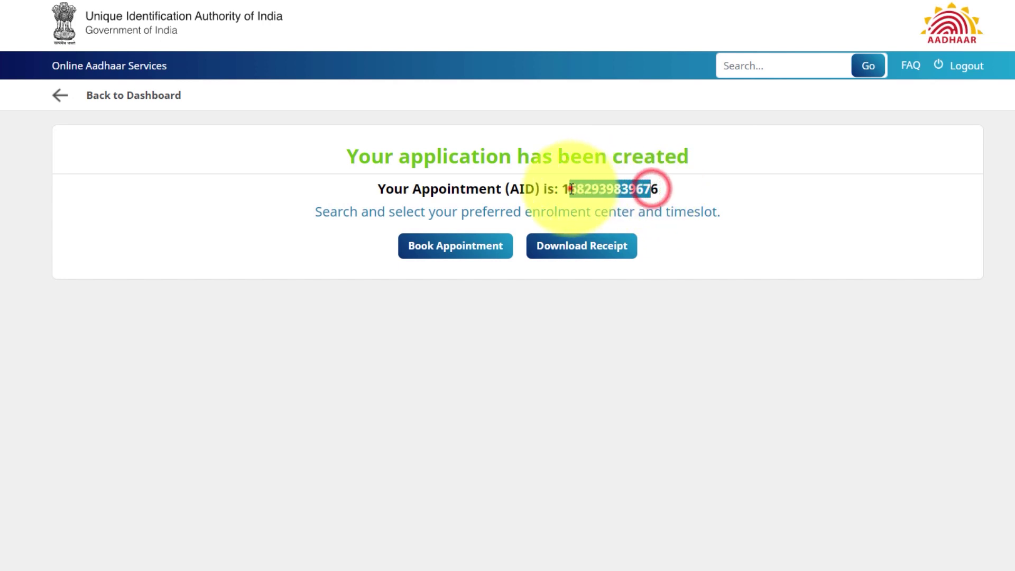
click(572, 189)
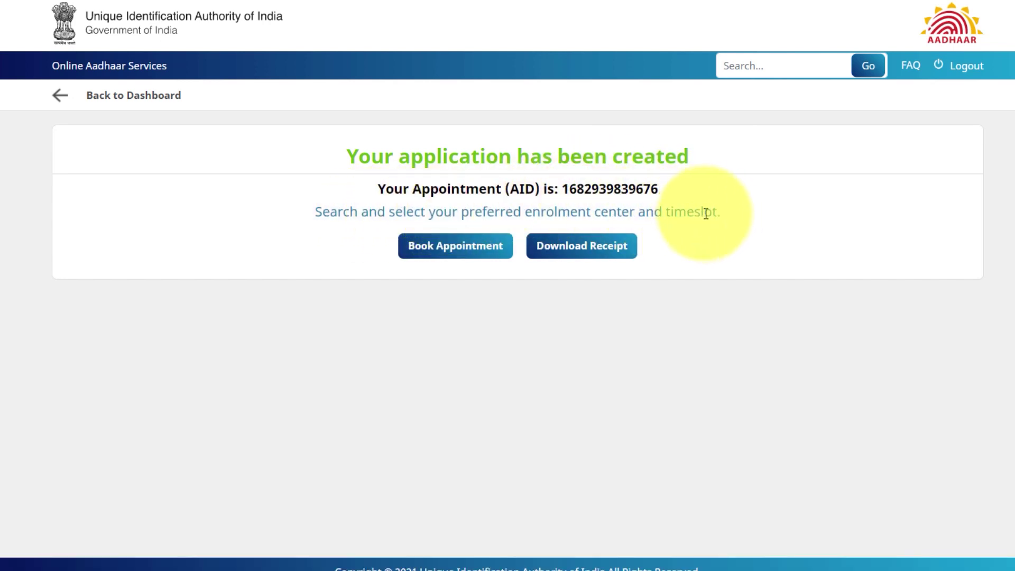
click(447, 246)
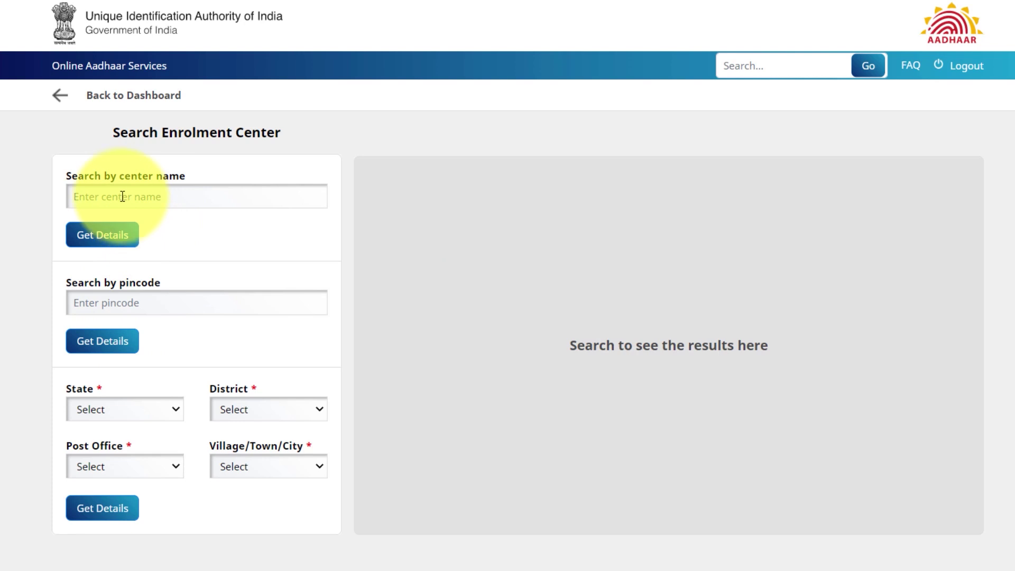
Step: Search enrolment centers by entering the pincode and getting details
drag(82, 180, 195, 181)
click(195, 182)
drag(95, 284, 156, 283)
click(155, 278)
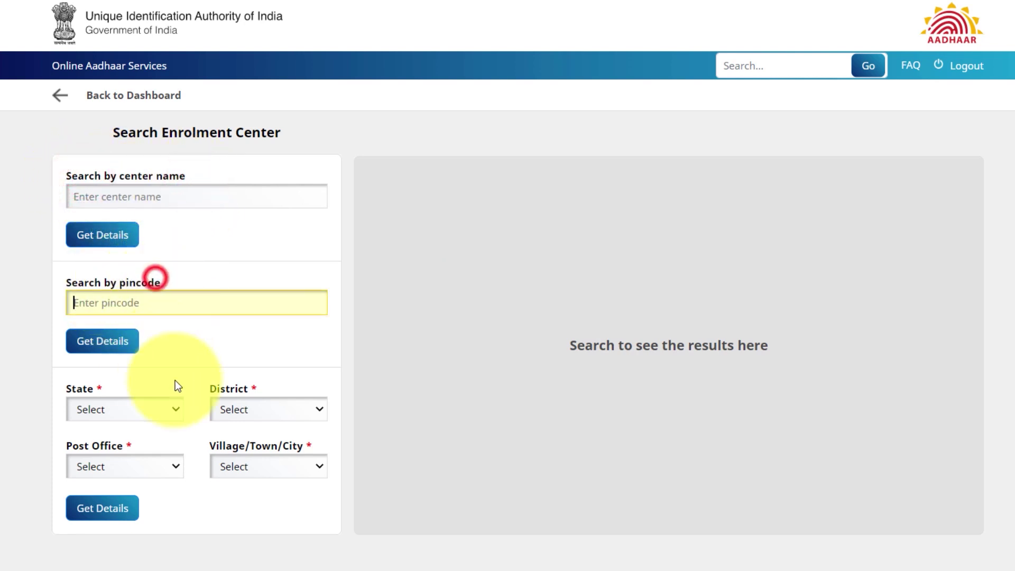
click(174, 381)
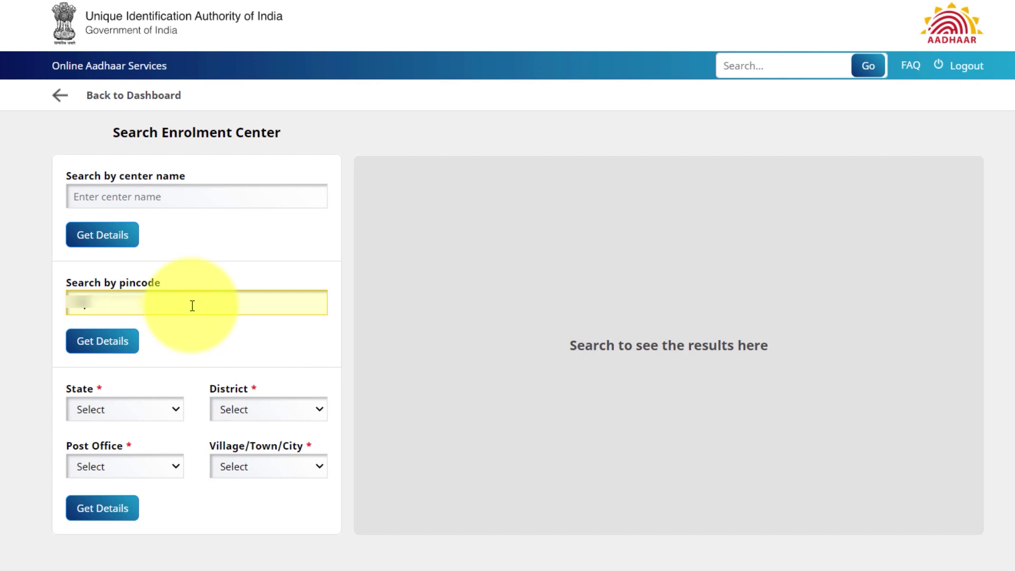
click(92, 342)
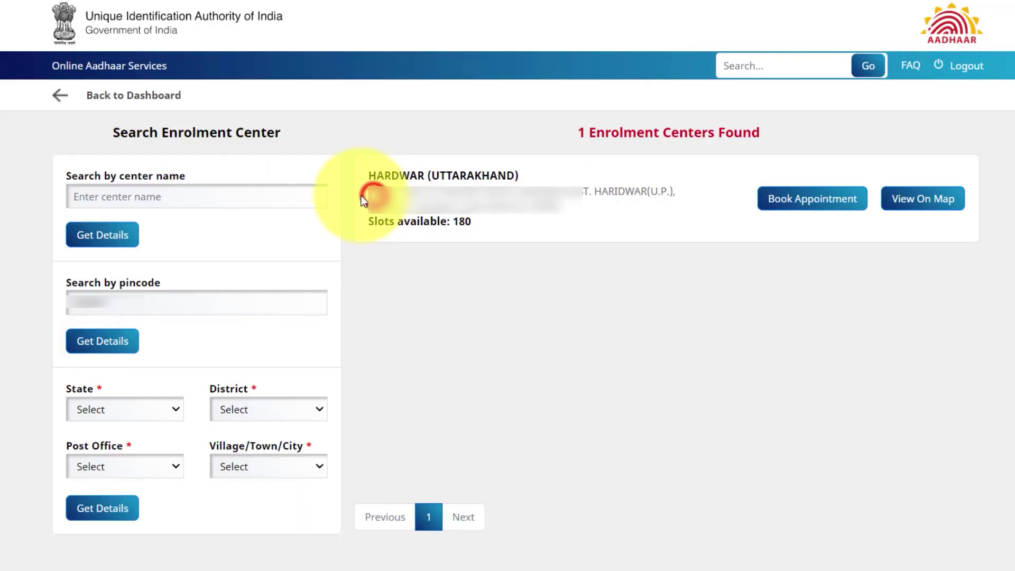
Step: Check the Hardwar (Uttarakhand) center's address and 180 slots, then book an appointment there
drag(364, 201, 563, 192)
click(567, 200)
drag(363, 221, 469, 231)
click(472, 230)
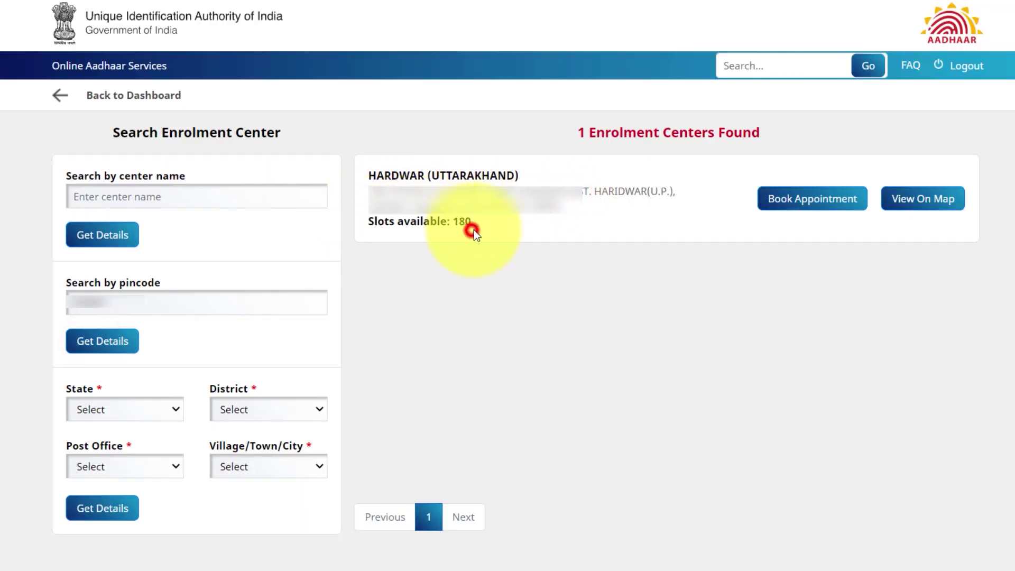
click(808, 200)
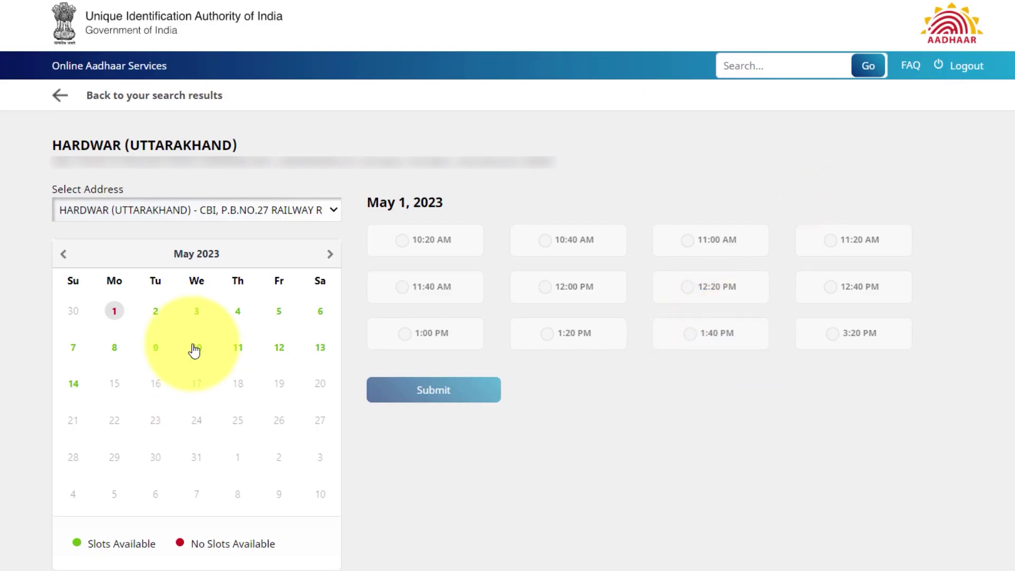
Step: Choose 2 May 2023 with the 12:00 PM slot at the Hardwar center
click(155, 313)
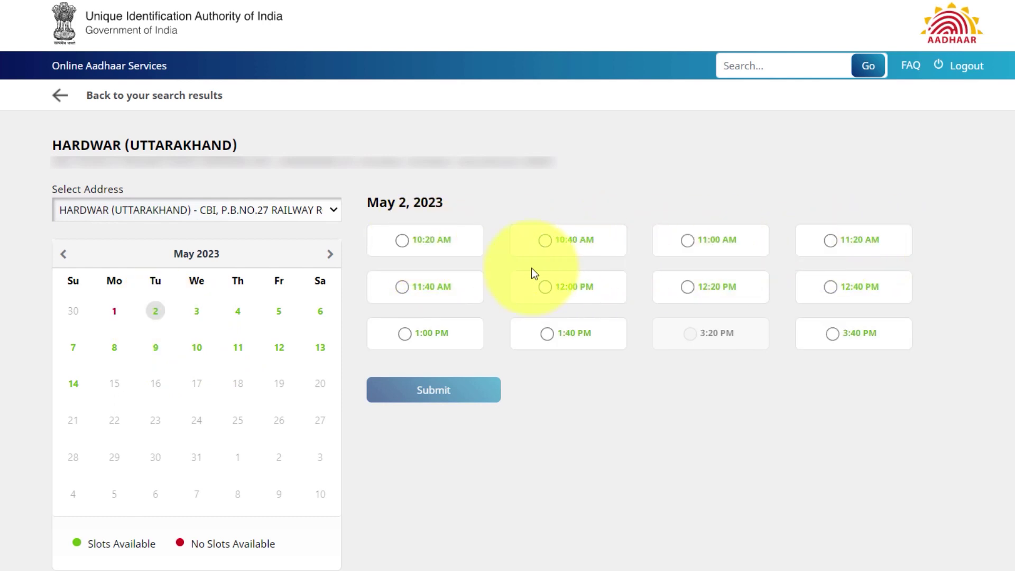
click(564, 291)
click(440, 387)
Step: Check the Rs.50 amount and confirm the booking with Pay at Center
drag(469, 300, 536, 300)
drag(476, 343, 608, 343)
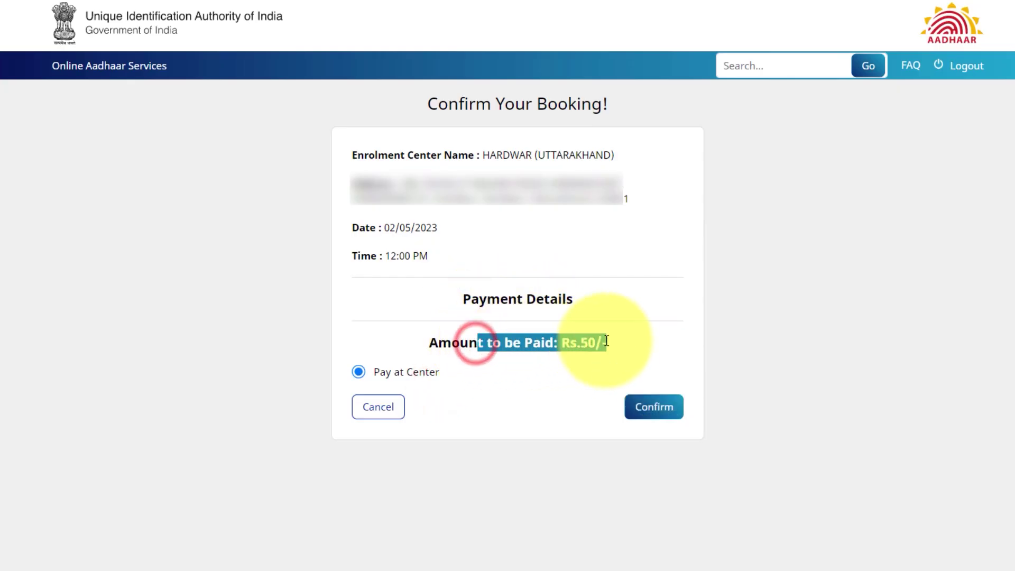
click(605, 343)
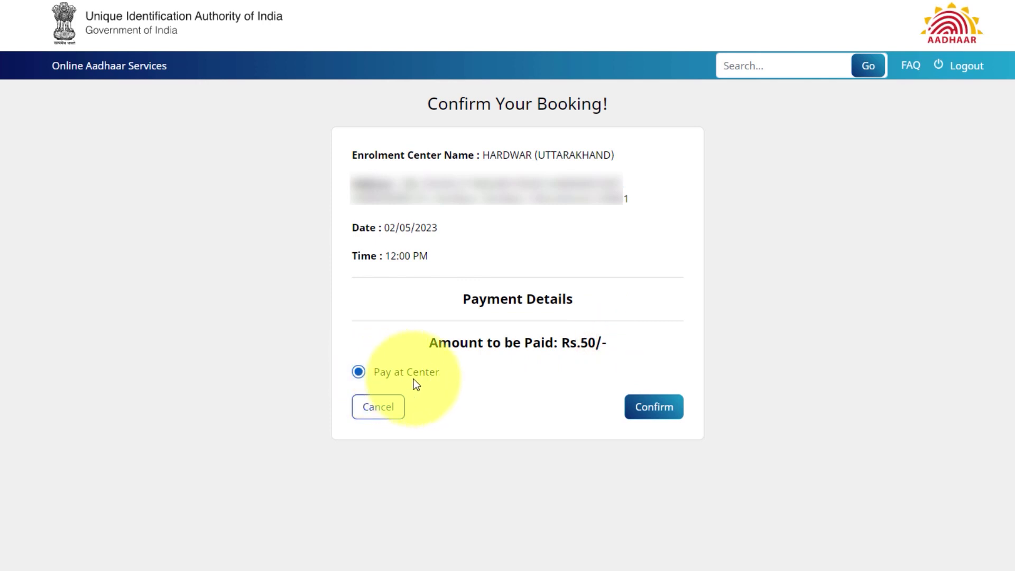
click(662, 410)
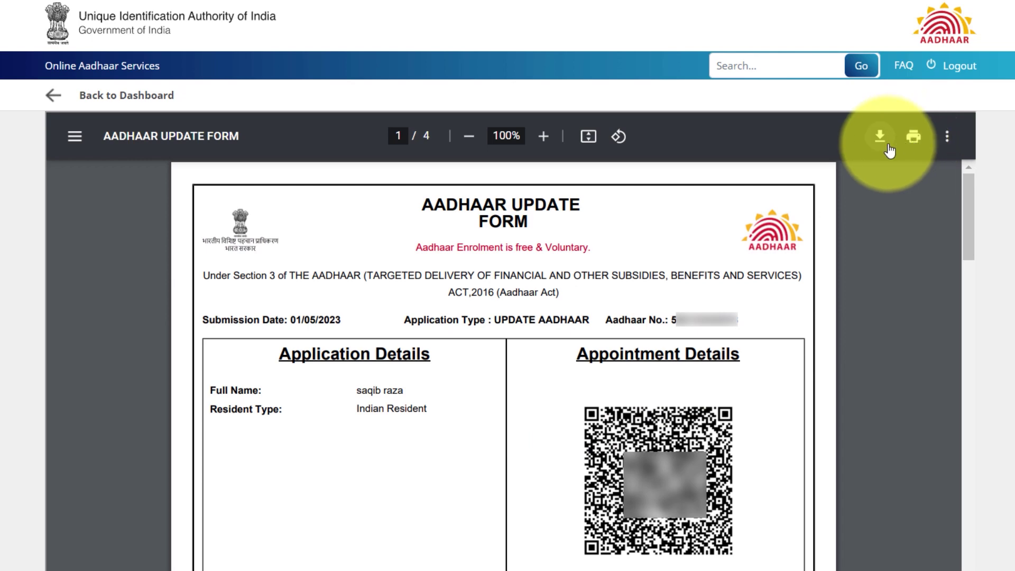
Step: Review the form's enrolment center address, time slot and amount to be paid, 50.0
scroll(695, 344, down, 5)
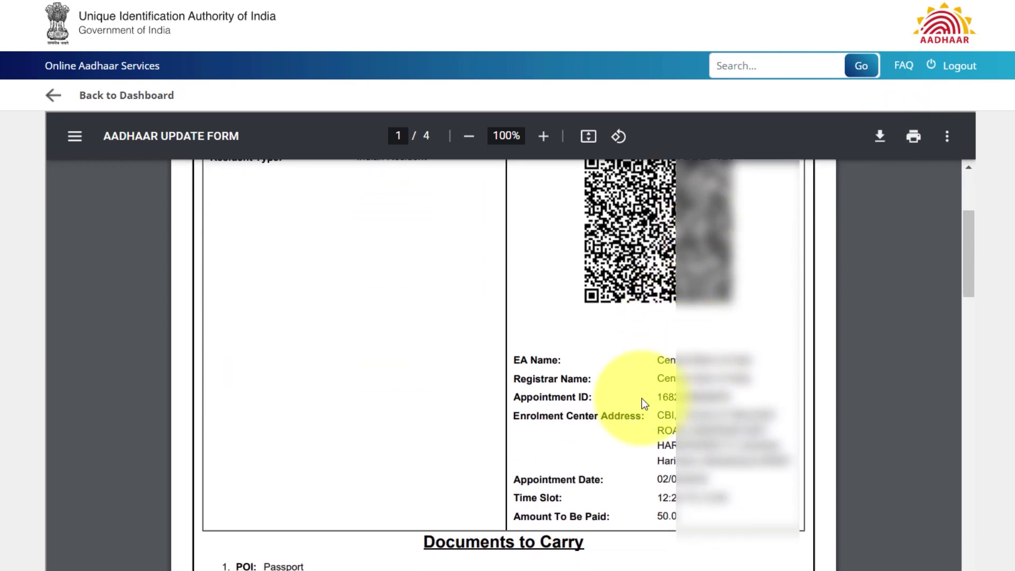
click(648, 397)
drag(666, 414, 665, 482)
click(665, 482)
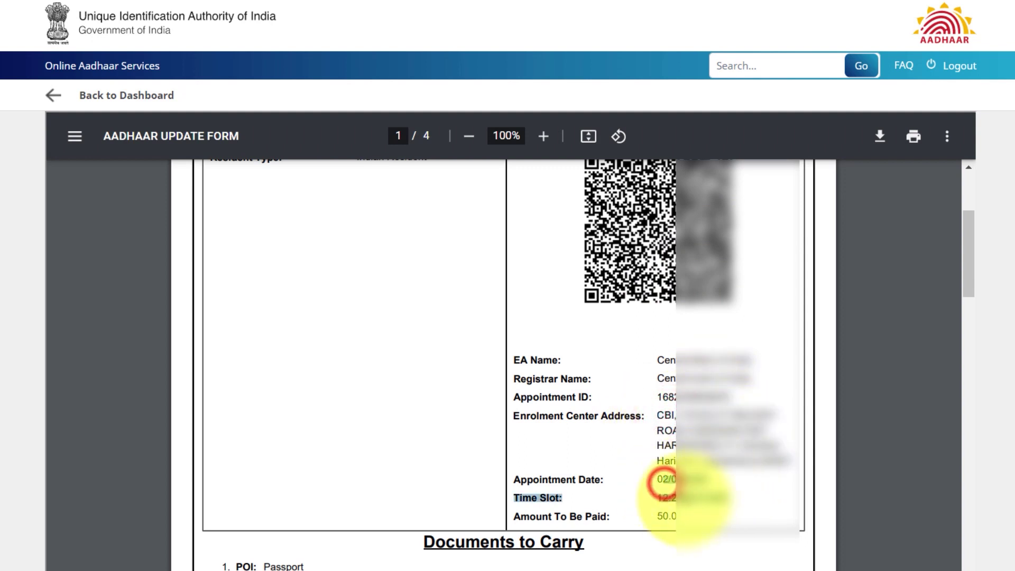
drag(674, 519, 548, 521)
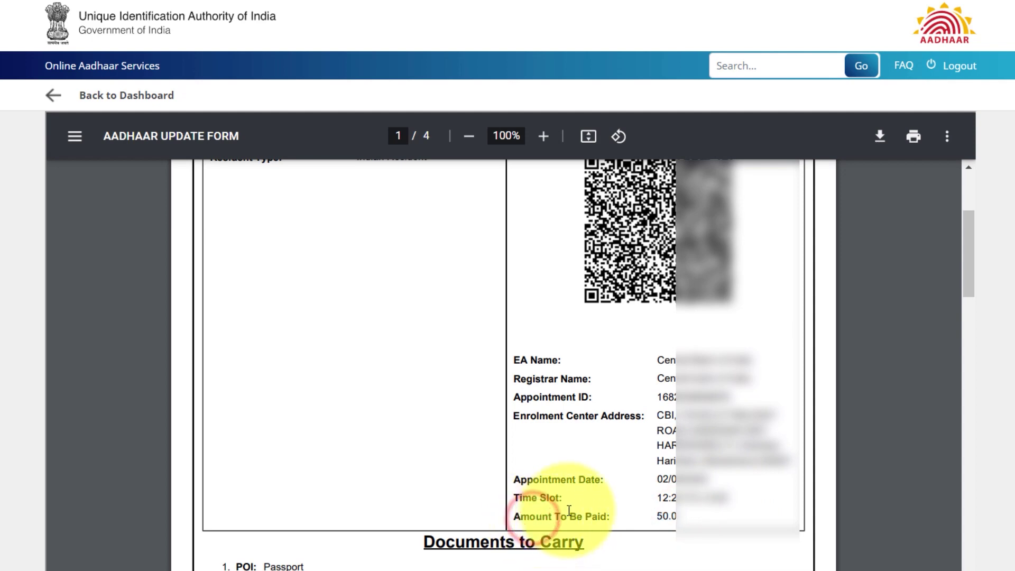
Step: Check Passport as the POI document to carry and the advice to arrive early
scroll(238, 227, down, 5)
drag(238, 231, 290, 233)
click(290, 234)
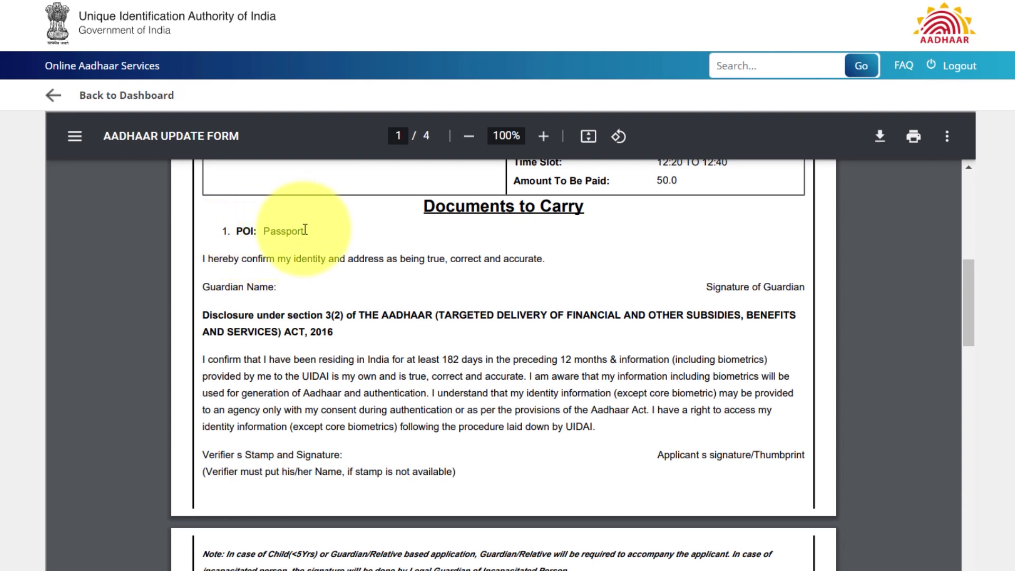
drag(307, 229, 274, 229)
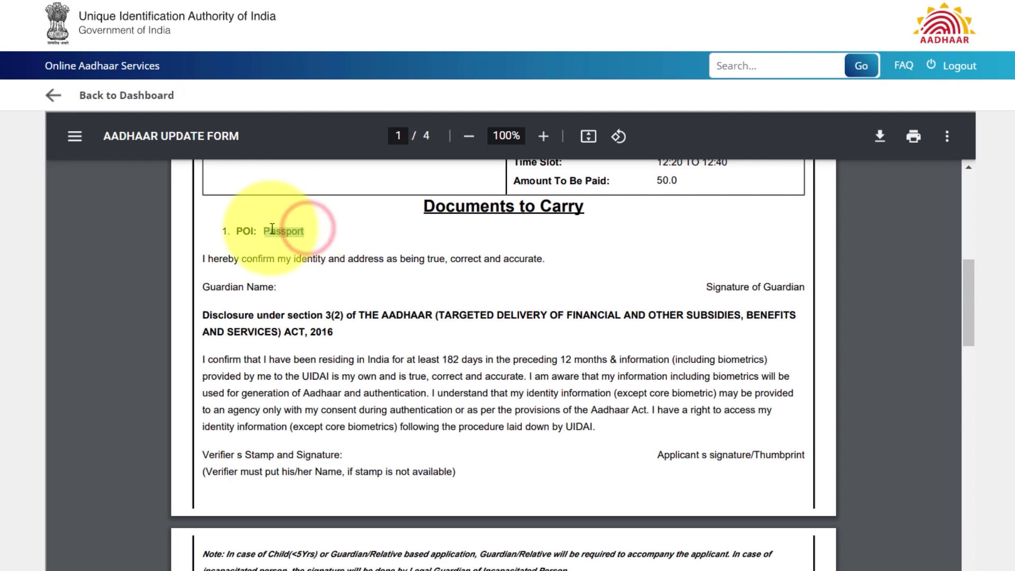
scroll(273, 229, down, 7)
drag(214, 276, 579, 276)
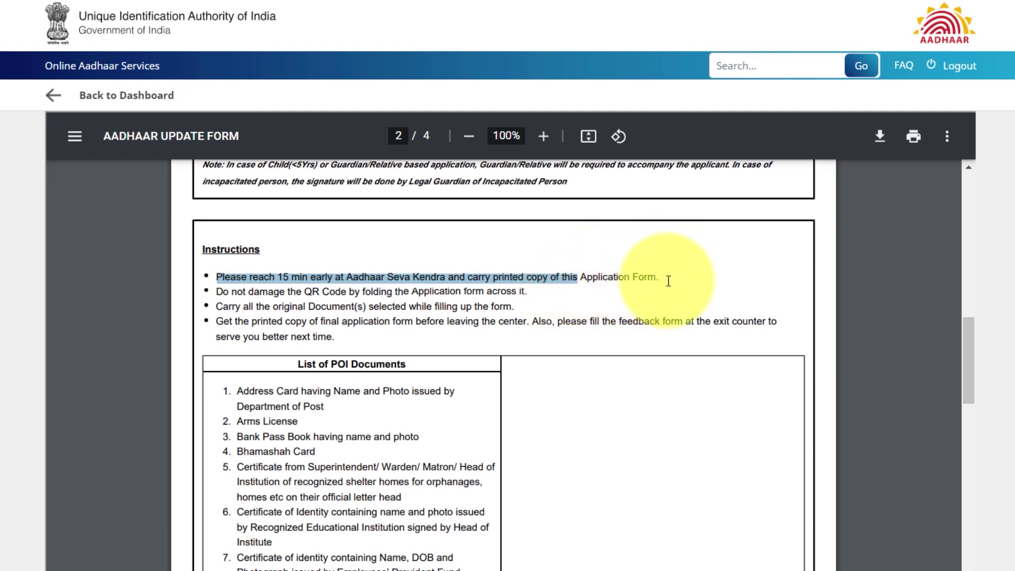
Step: Read through the Instructions section on page 2 of the receipt
click(650, 278)
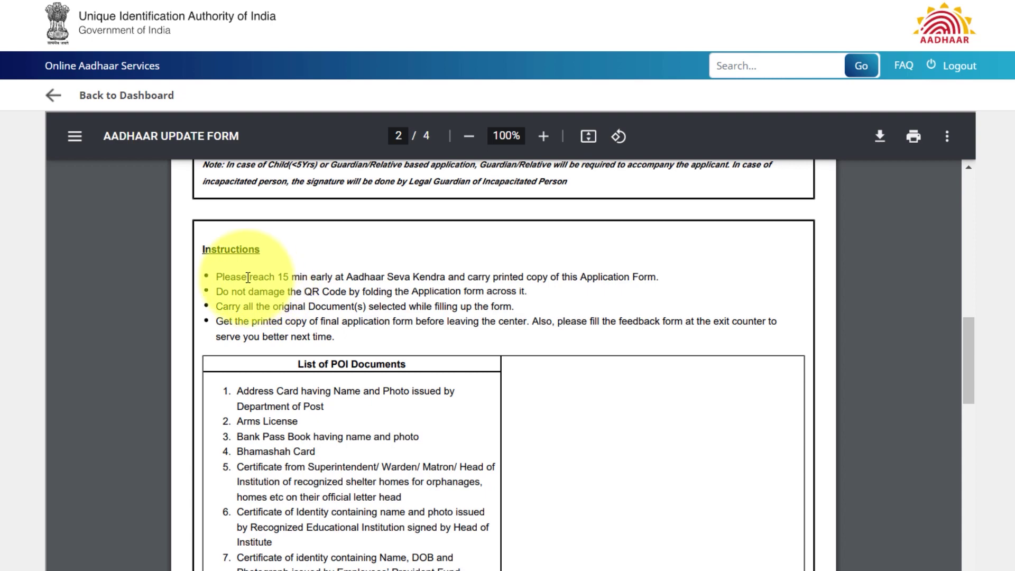
drag(248, 276, 374, 254)
click(420, 268)
Step: Go through the POI and POA document lists down to item 45, Water bill
scroll(386, 371, down, 3)
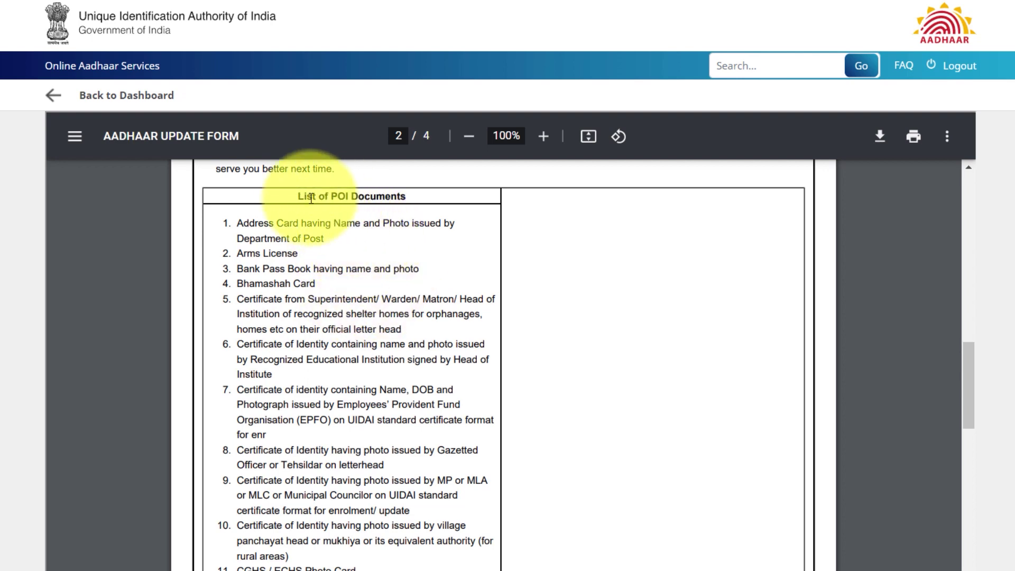
drag(211, 198, 423, 205)
click(424, 204)
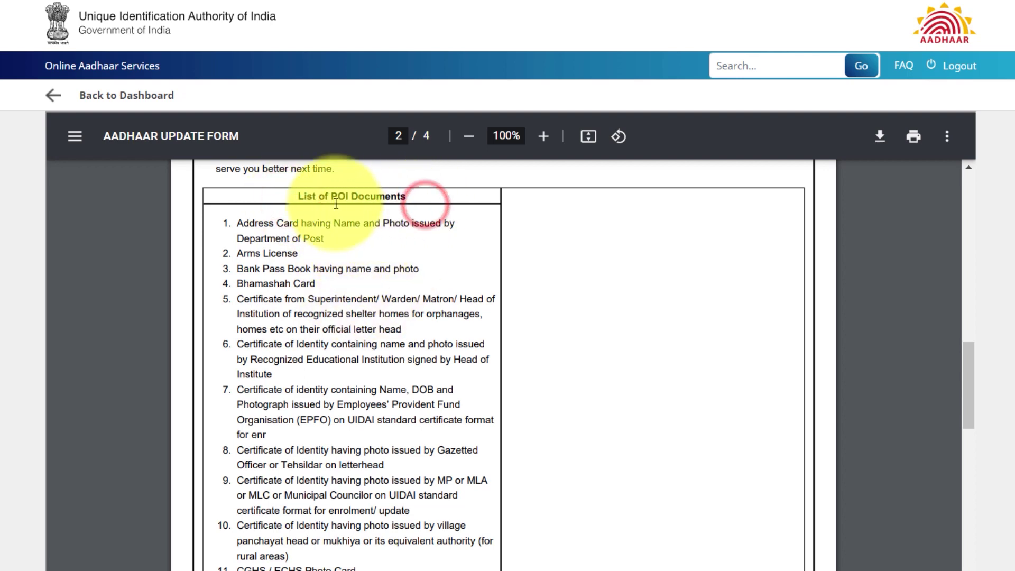
drag(324, 197, 398, 197)
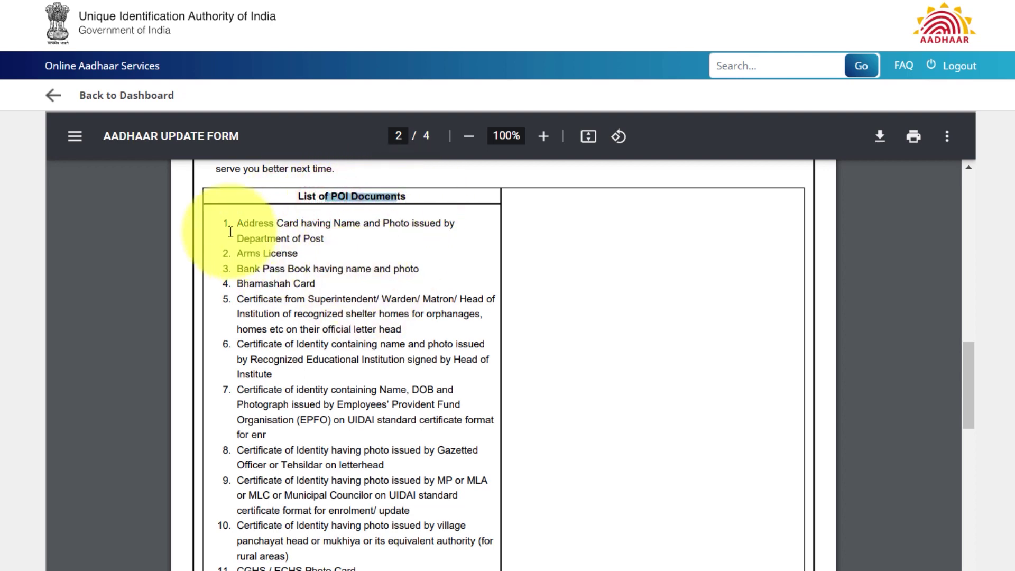
drag(221, 226, 276, 247)
scroll(483, 469, down, 9)
scroll(374, 465, down, 5)
click(275, 247)
scroll(291, 318, down, 18)
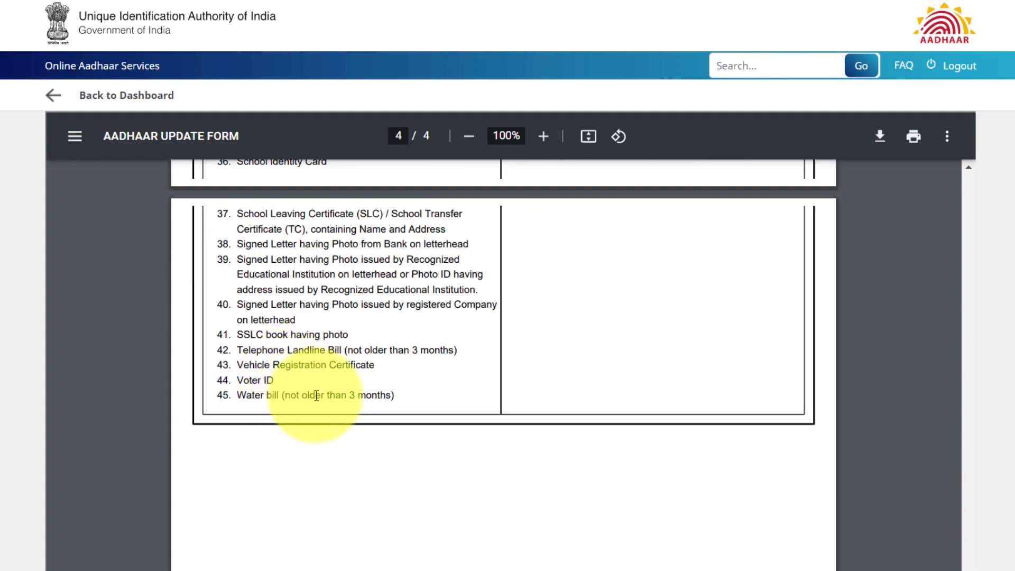